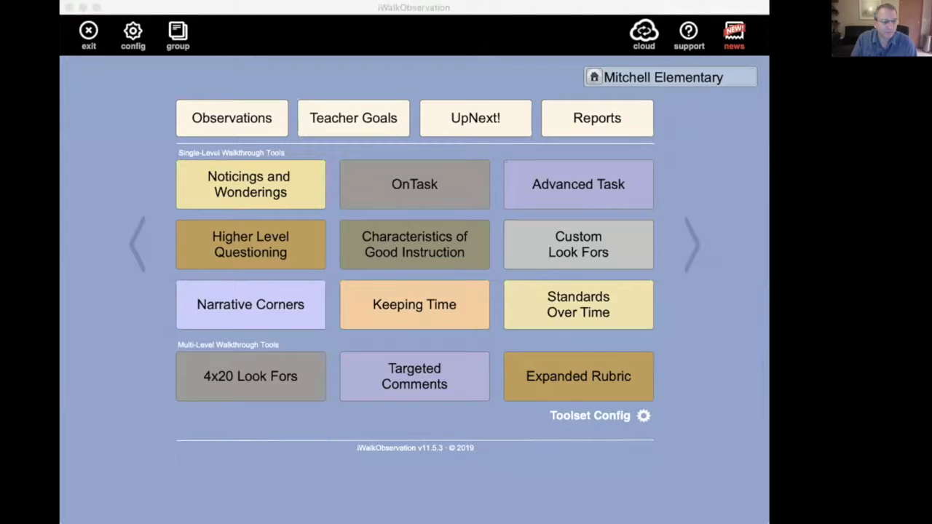
Step: Start a 4x20 Look Fors walkthrough and load the "A Framework for Teaching" look-for list
{"action": "left_click", "coordinate": [272, 7]}
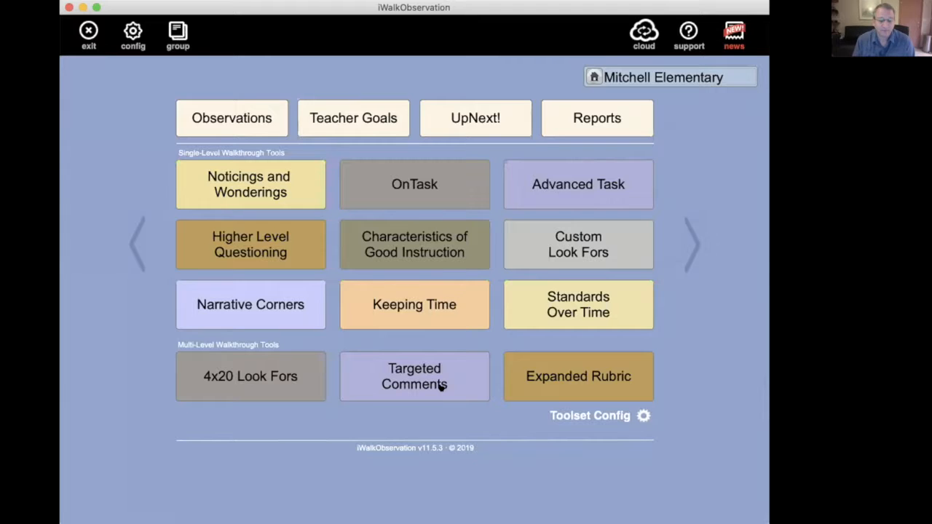
{"action": "left_click", "coordinate": [276, 372]}
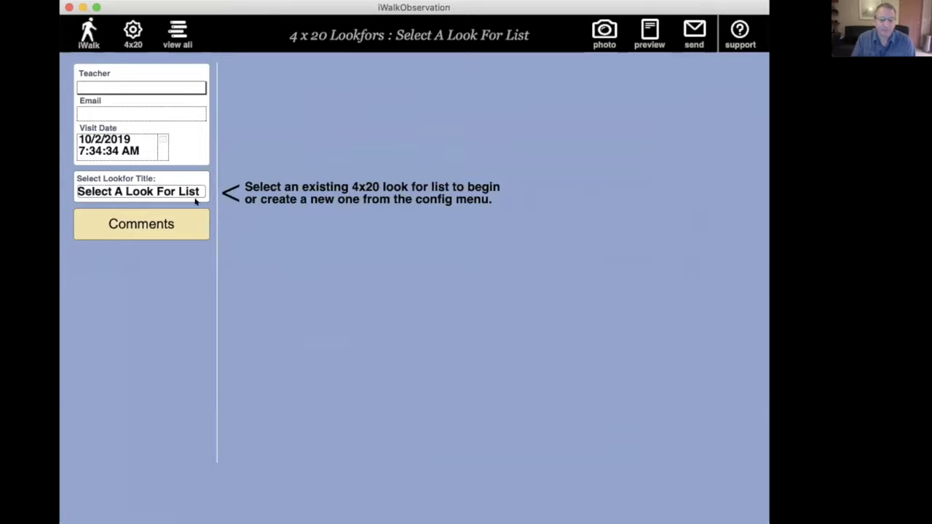
{"action": "left_click", "coordinate": [134, 192]}
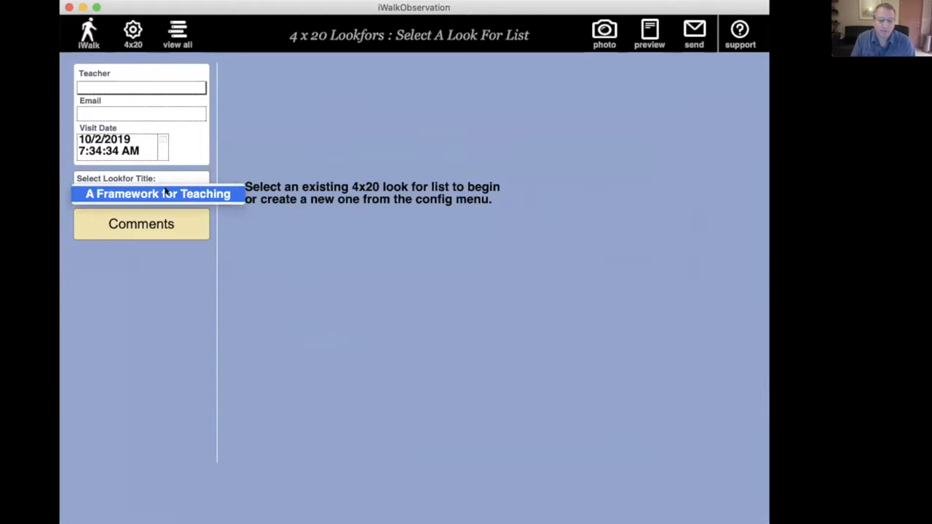
{"action": "left_click", "coordinate": [163, 193]}
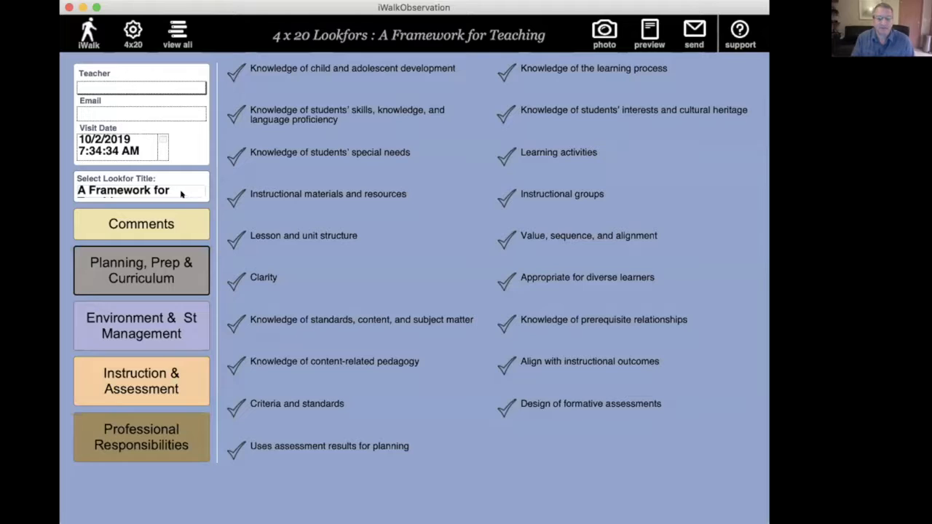
{"action": "left_click", "coordinate": [183, 193]}
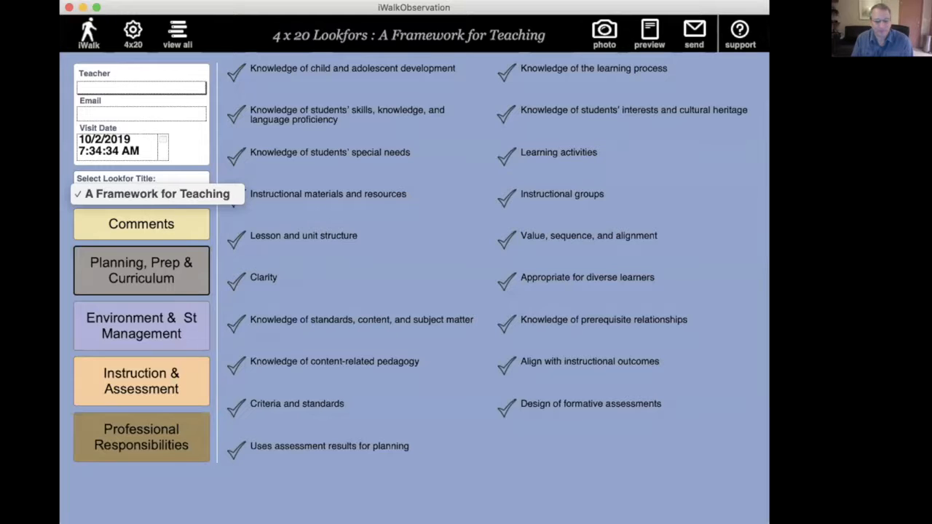
{"action": "left_click", "coordinate": [412, 496]}
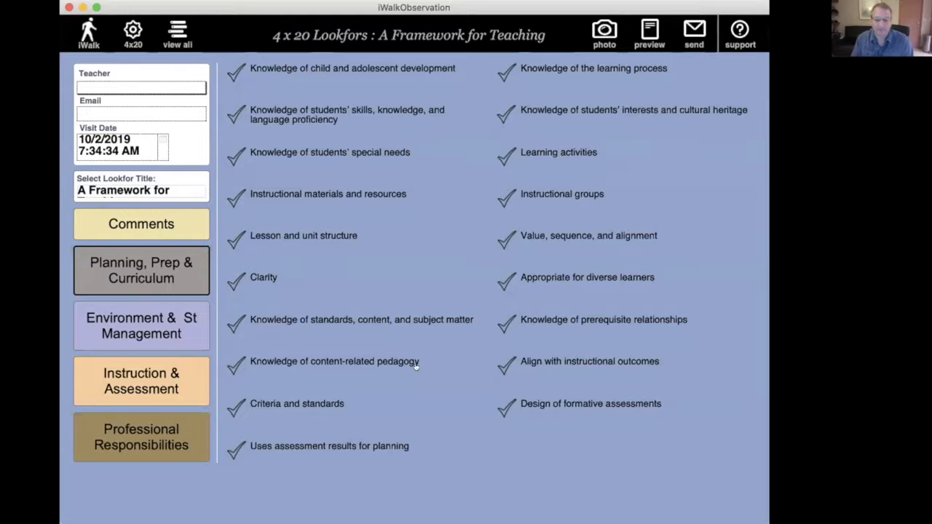
Step: Look through the look-fors under Environment & St Management, Instruction & Assessment, and Professional Responsibilities
{"action": "left_click", "coordinate": [165, 327]}
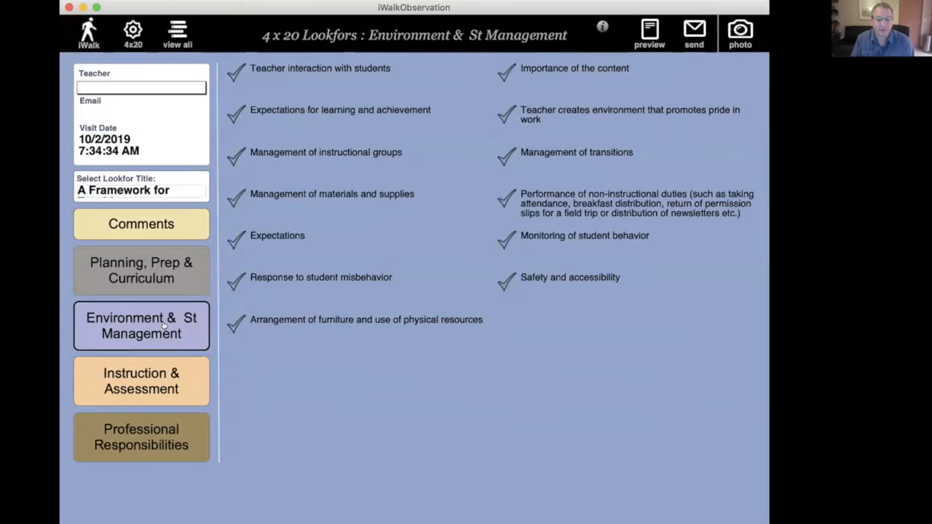
{"action": "left_click", "coordinate": [144, 389]}
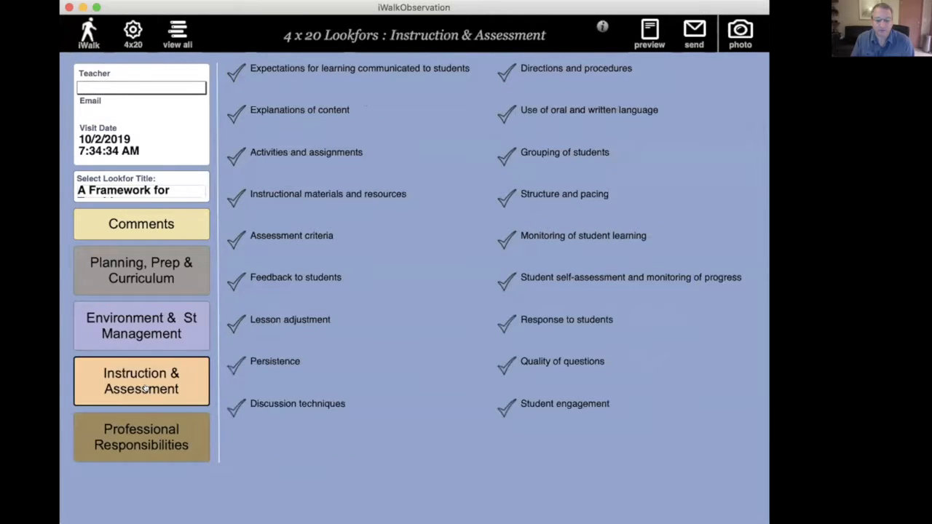
{"action": "left_click", "coordinate": [145, 433]}
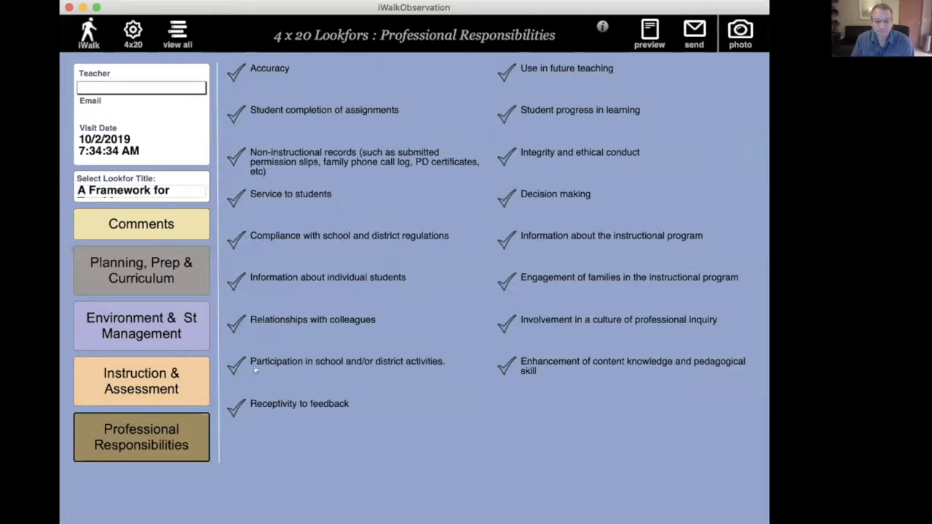
Step: Enter "as observe" as the general comment of the 4x20 walkthrough
{"action": "left_click", "coordinate": [178, 225]}
{"action": "left_click", "coordinate": [348, 156]}
{"action": "type", "text": "as observe"}
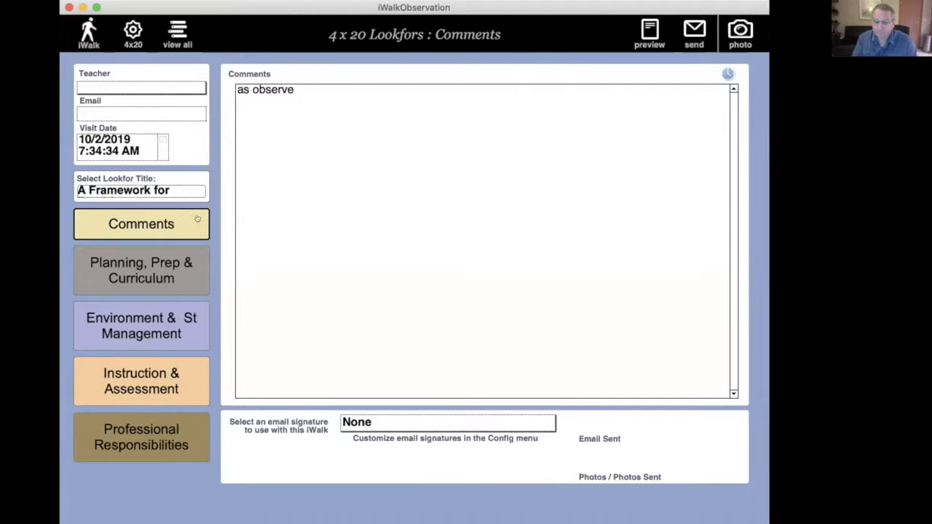
Step: Mark Learning activities, Lesson and unit structure, and Clarity as observed under Planning, Prep & Curriculum
{"action": "left_click", "coordinate": [164, 262]}
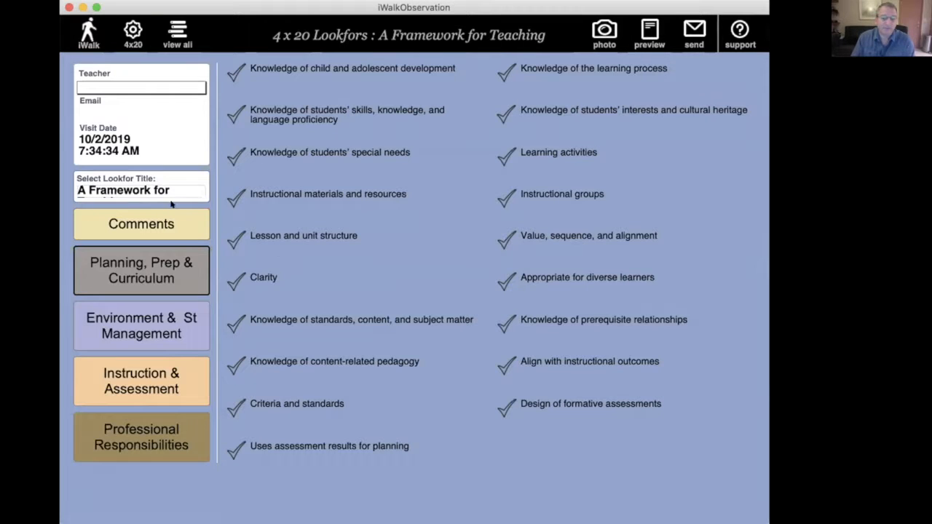
{"action": "left_click", "coordinate": [540, 150]}
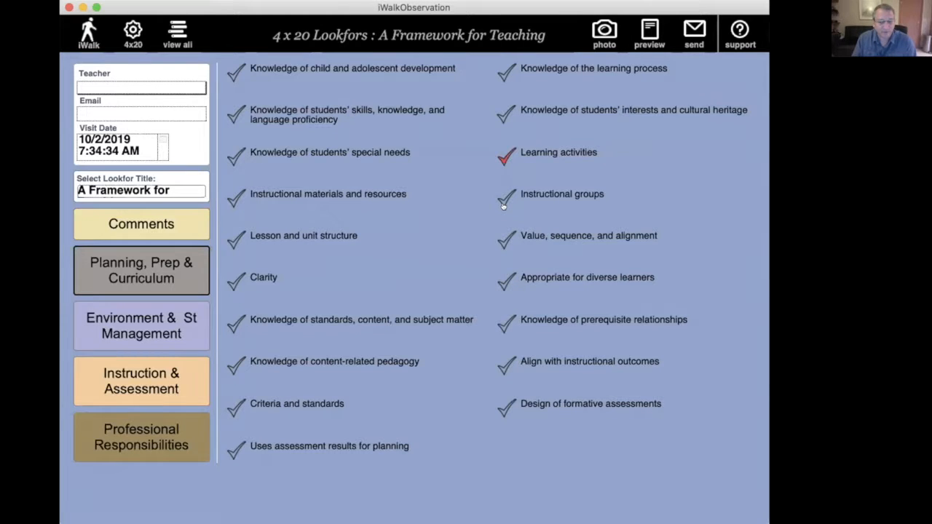
{"action": "left_click", "coordinate": [333, 236]}
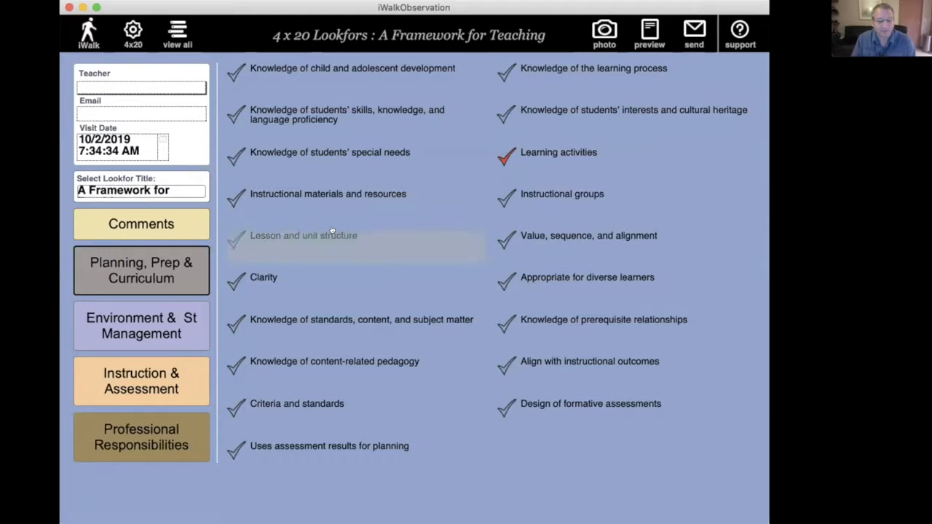
{"action": "left_click", "coordinate": [266, 280]}
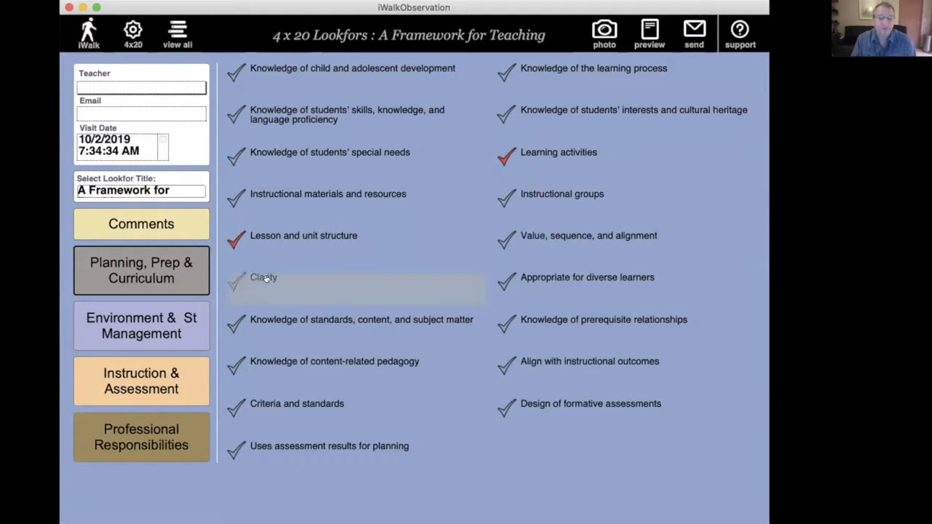
Step: Mark Importance of the content and Management of instructional groups as observed under Environment & St Management
{"action": "left_click", "coordinate": [191, 315]}
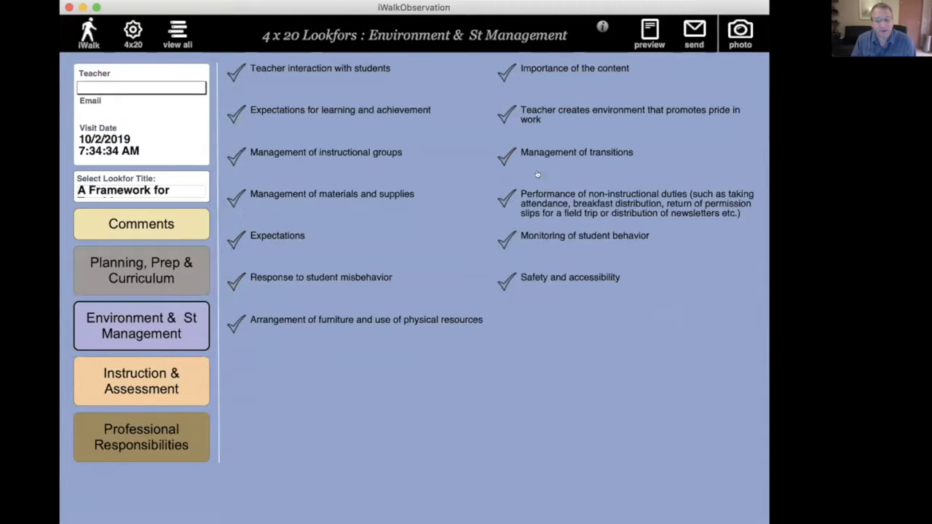
{"action": "left_click", "coordinate": [561, 66]}
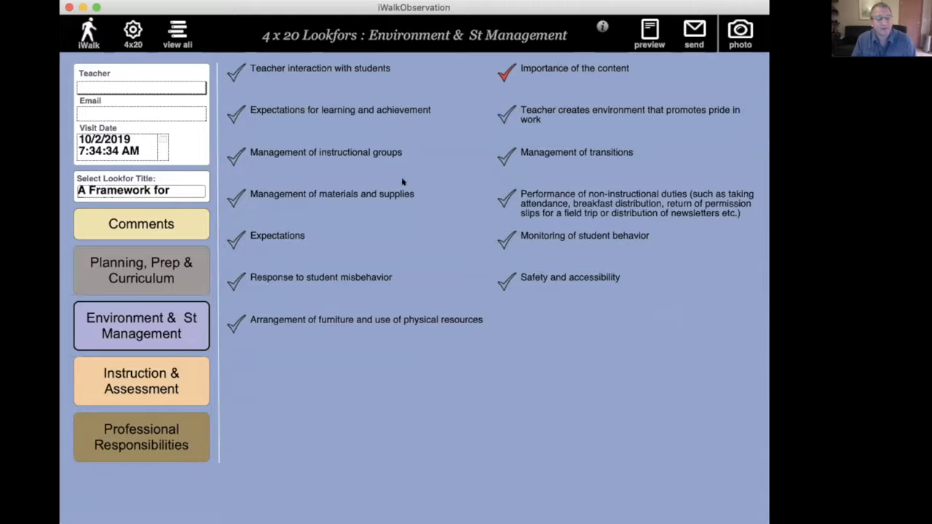
{"action": "left_click", "coordinate": [373, 150]}
Step: Review the walkthrough's comments, its Environment & St Management and Professional Responsibilities look-fors, and the Teacher field
{"action": "left_click", "coordinate": [157, 215]}
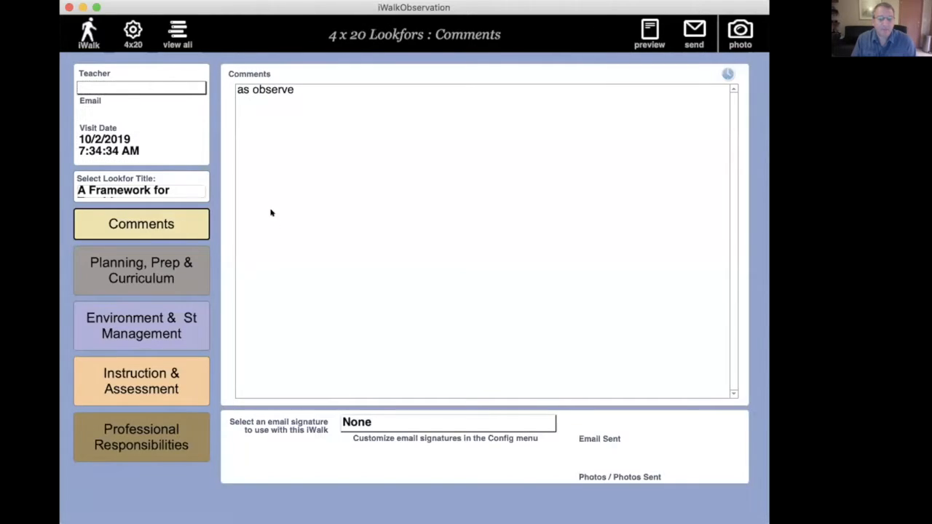
{"action": "left_click", "coordinate": [323, 145]}
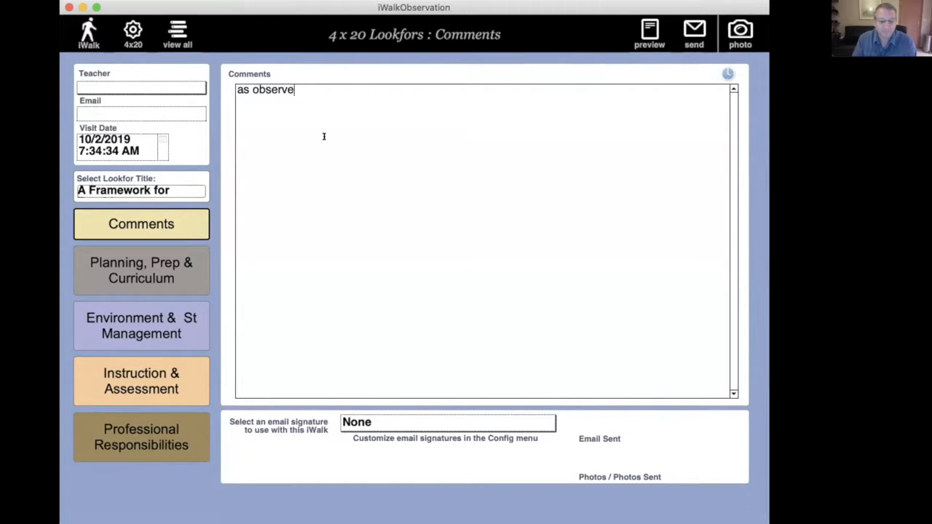
{"action": "left_click", "coordinate": [135, 272]}
{"action": "left_click", "coordinate": [147, 326]}
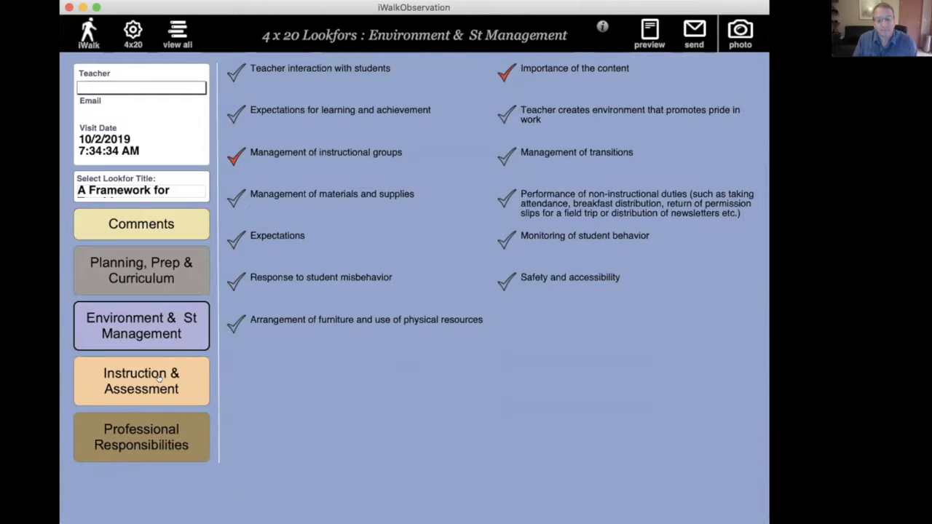
{"action": "left_click", "coordinate": [155, 415]}
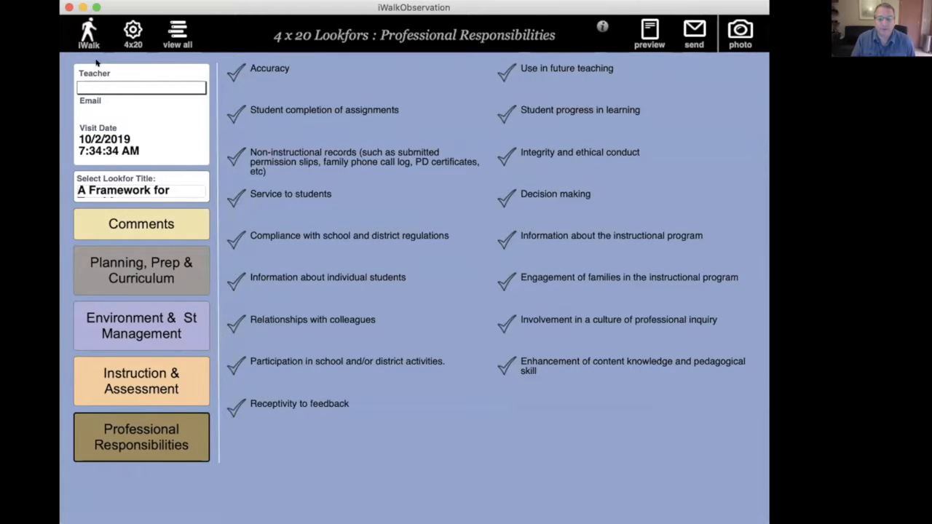
{"action": "left_click", "coordinate": [100, 85]}
{"action": "left_click", "coordinate": [120, 91]}
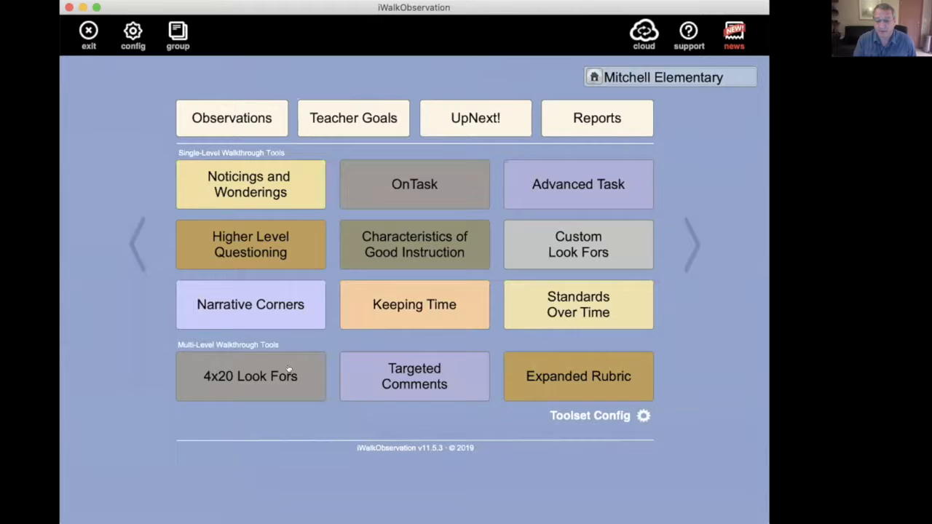
Step: Start a Targeted Comments walkthrough with the "D1: Planning, Prep & Curriculum" look-for list
{"action": "left_click", "coordinate": [373, 377]}
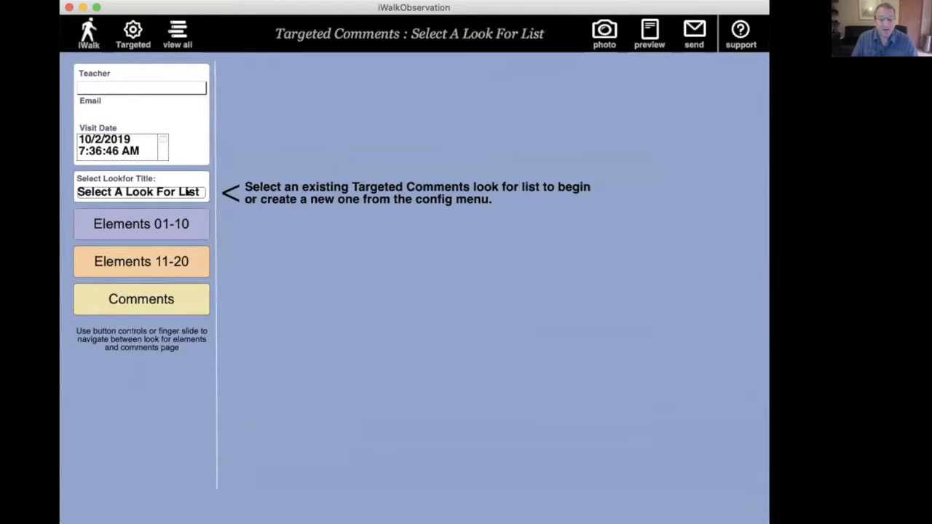
{"action": "left_click", "coordinate": [187, 193]}
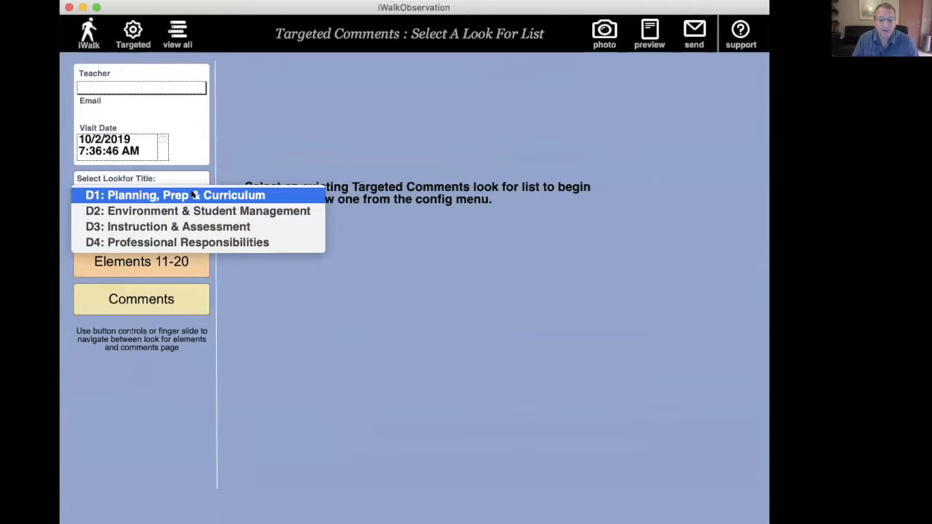
{"action": "left_click", "coordinate": [194, 195]}
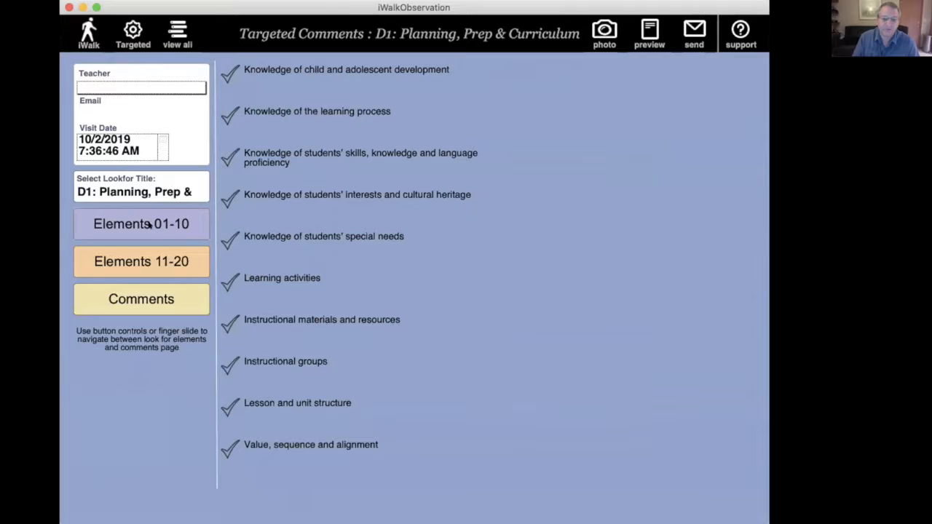
Step: Look through elements 11-20 and 01-10 of the D1 list and the available look-for titles, keeping D1 selected
{"action": "left_click", "coordinate": [165, 262]}
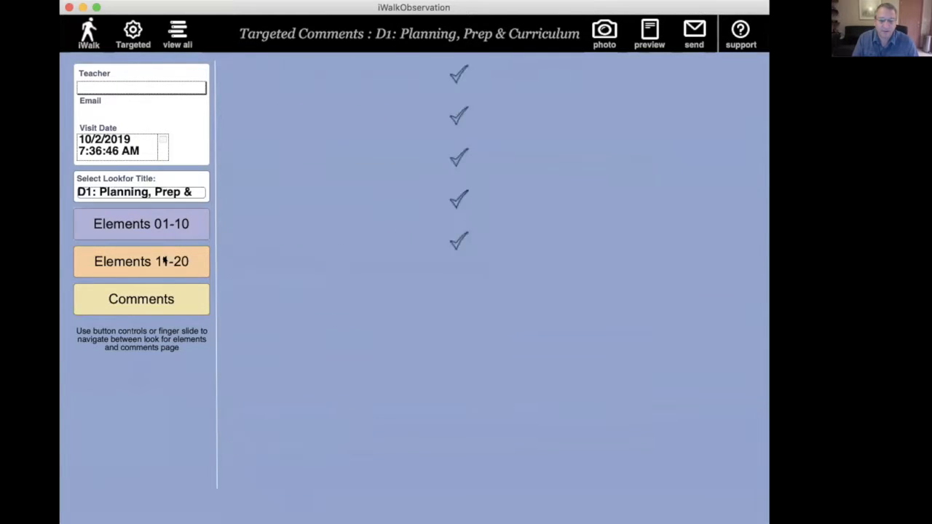
{"action": "left_click", "coordinate": [186, 224]}
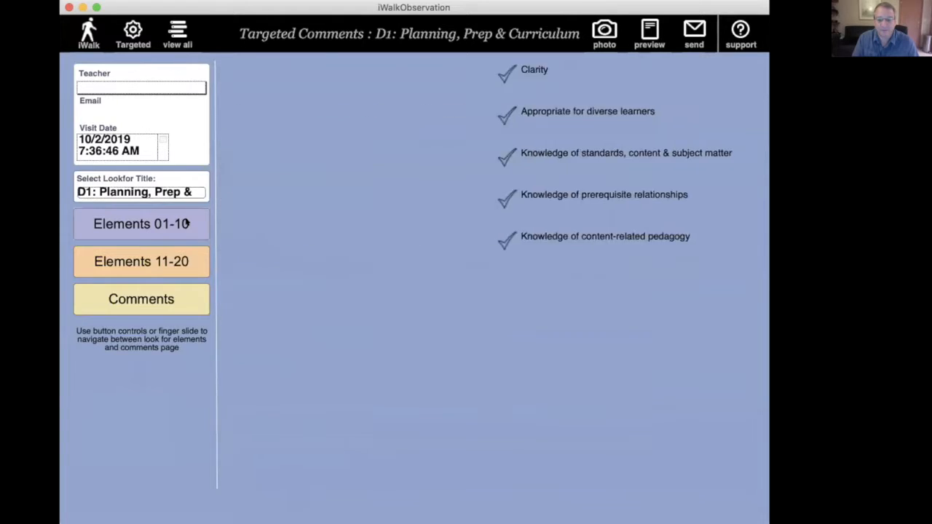
{"action": "left_click", "coordinate": [183, 260]}
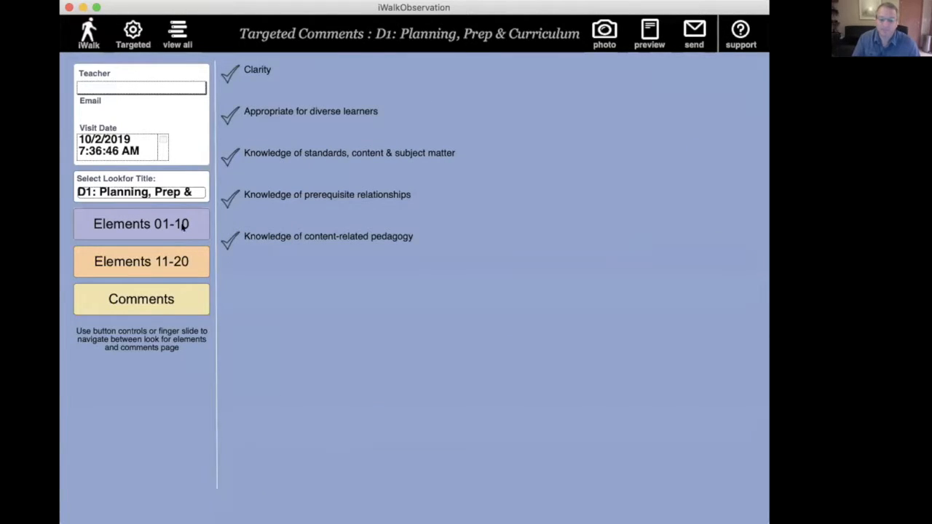
{"action": "left_click", "coordinate": [182, 224]}
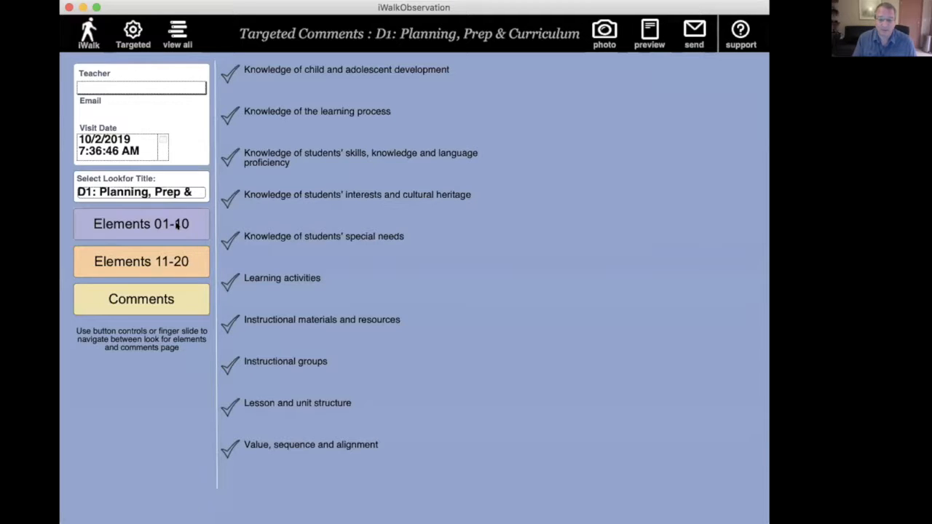
{"action": "left_click", "coordinate": [166, 192]}
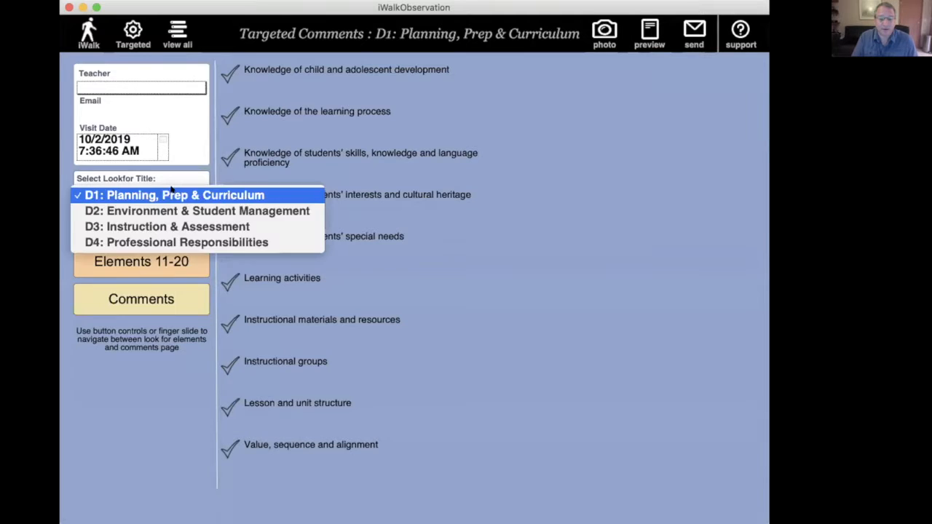
{"action": "left_click", "coordinate": [174, 194]}
Step: Mark Learning activities as observed and enter "comment box" as its targeted comment
{"action": "left_click", "coordinate": [283, 279]}
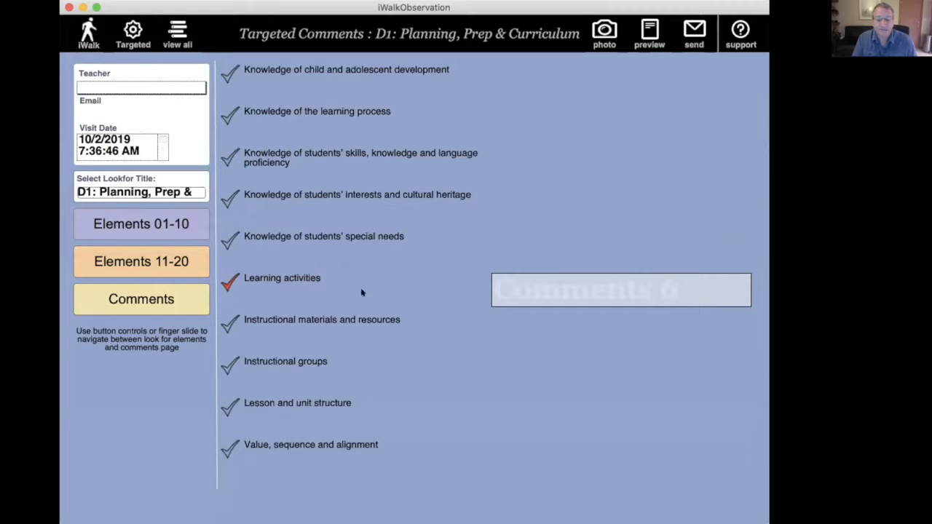
{"action": "left_click", "coordinate": [531, 287]}
{"action": "type", "text": "comment bo"}
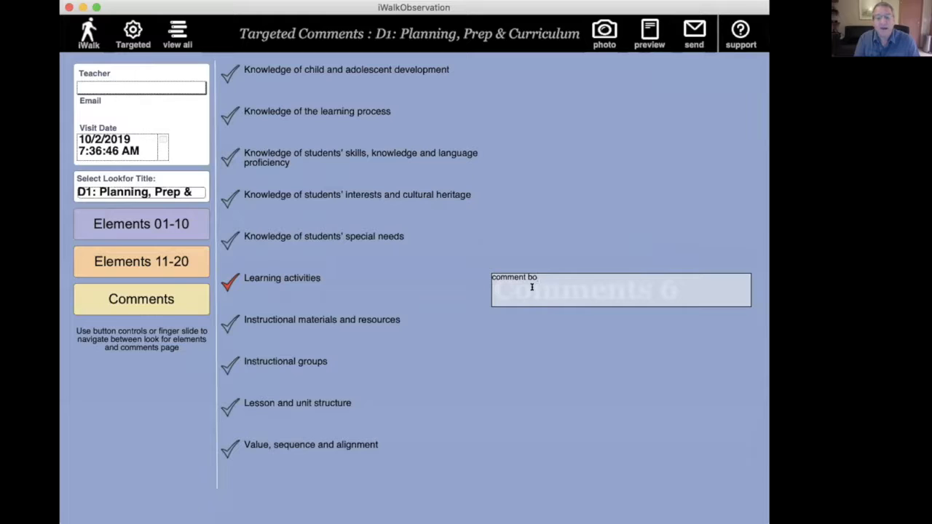
{"action": "type", "text": "x that"}
{"action": "key", "text": "BackSpace"}
{"action": "key", "text": "BackSpace"}
{"action": "key", "text": "BackSpace"}
{"action": "key", "text": "BackSpace"}
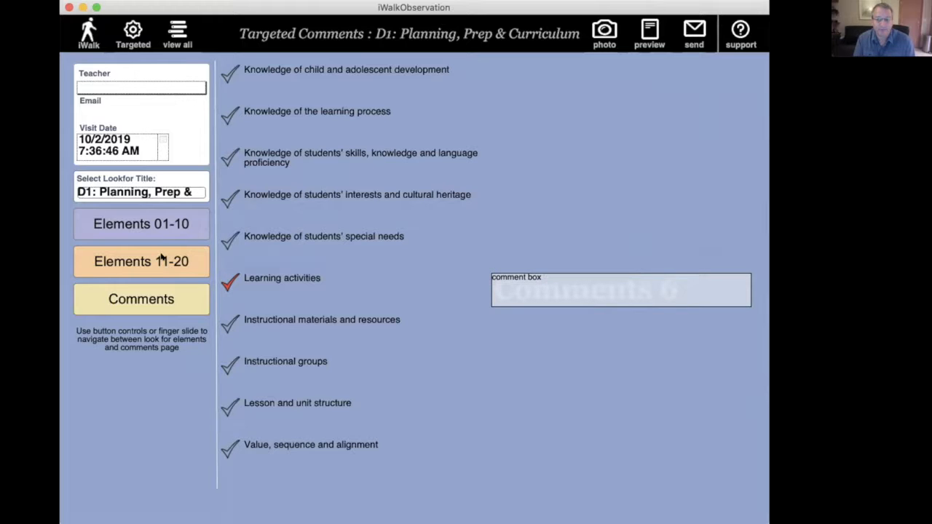
Step: Leave Targeted Comments and start a new 4x20 Look Fors walkthrough using the "A Framework for Teaching" list
{"action": "left_click", "coordinate": [83, 44]}
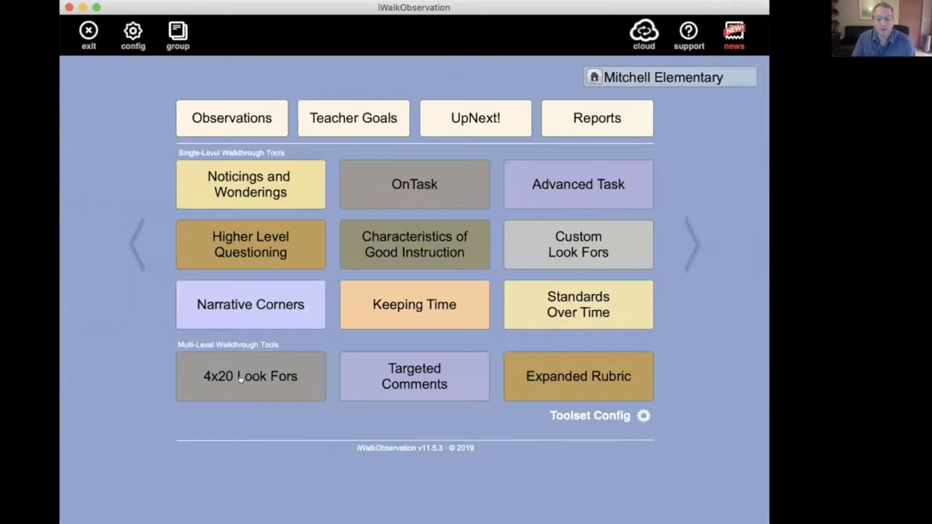
{"action": "left_click", "coordinate": [240, 381]}
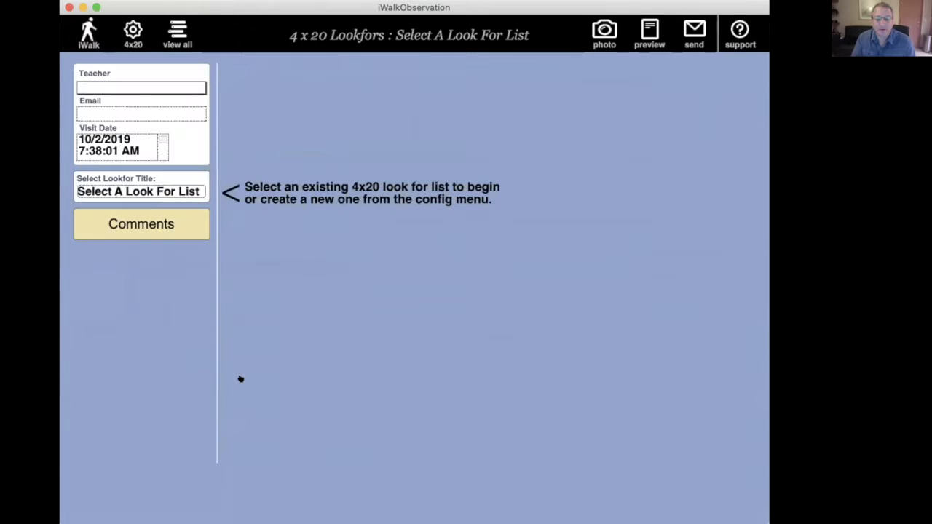
{"action": "left_click", "coordinate": [174, 191]}
{"action": "left_click", "coordinate": [195, 192]}
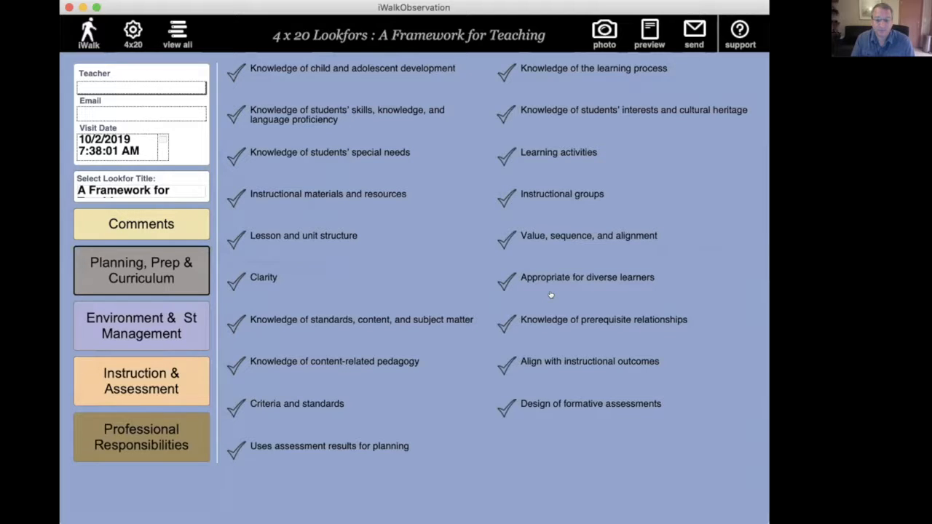
Step: View the 4x20 comments page, leave that walkthrough, and start a Targeted Comments walkthrough with the "D2: Environment & Student Management" list
{"action": "left_click", "coordinate": [143, 218]}
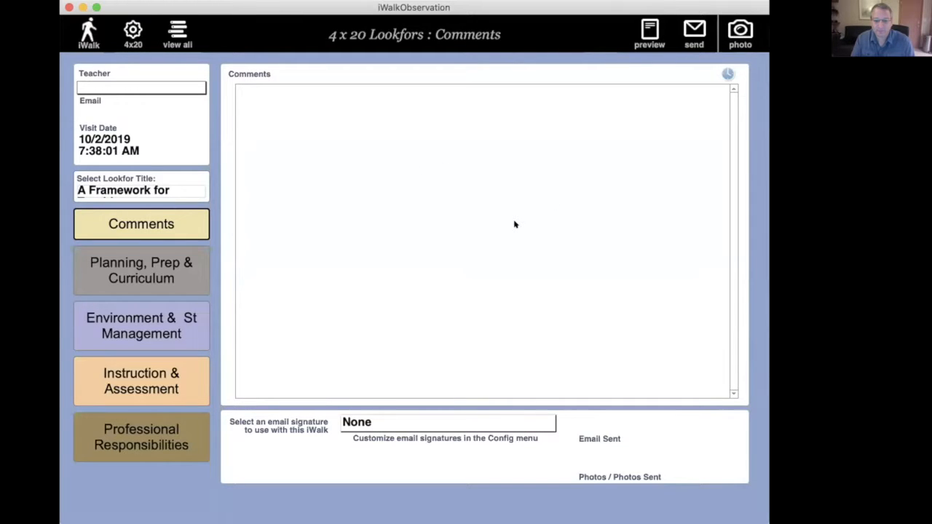
{"action": "left_click", "coordinate": [86, 29]}
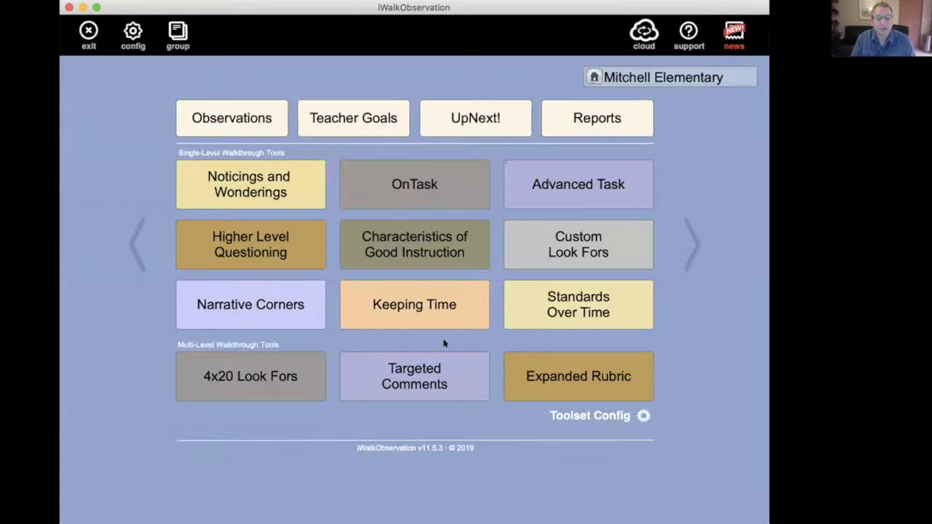
{"action": "left_click", "coordinate": [432, 369]}
{"action": "left_click", "coordinate": [155, 194]}
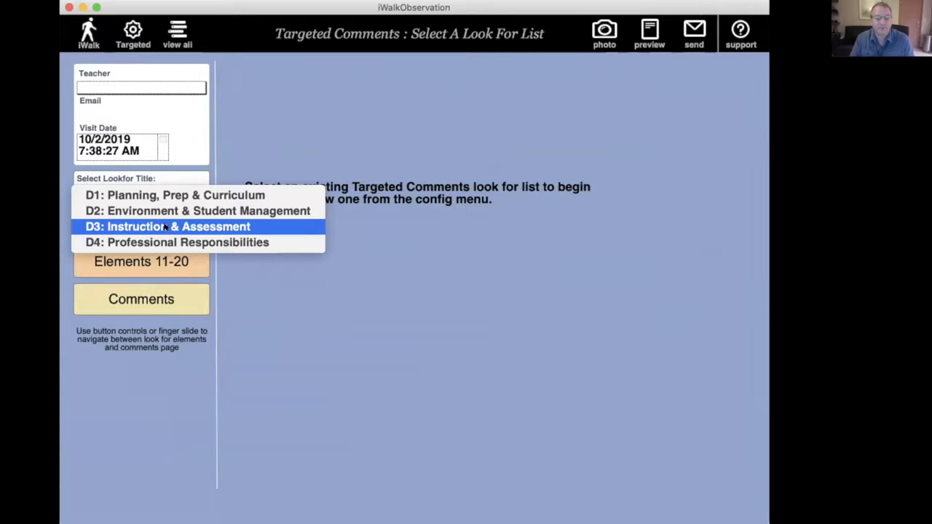
{"action": "left_click", "coordinate": [171, 212]}
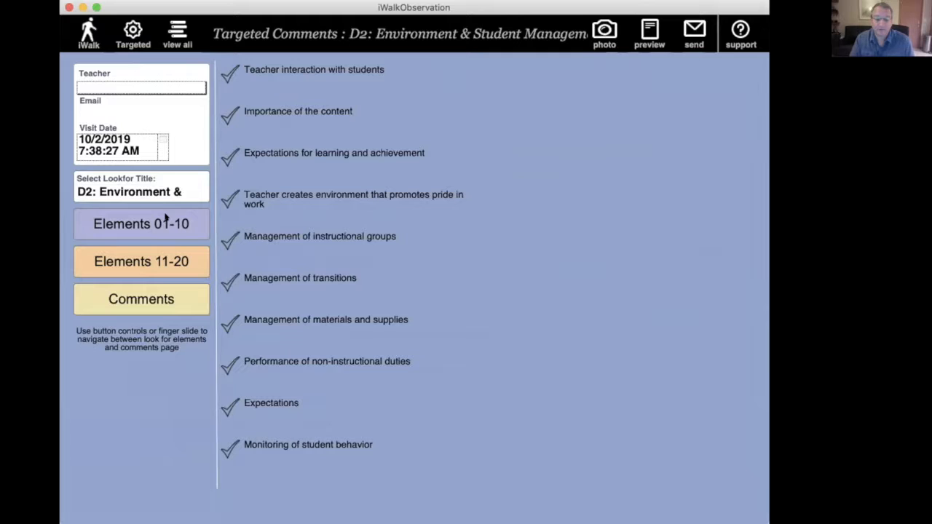
Step: Look through elements 11-20 of the D2 list, return to elements 01-10, and mark "Importance of the content" as observed
{"action": "left_click", "coordinate": [171, 258]}
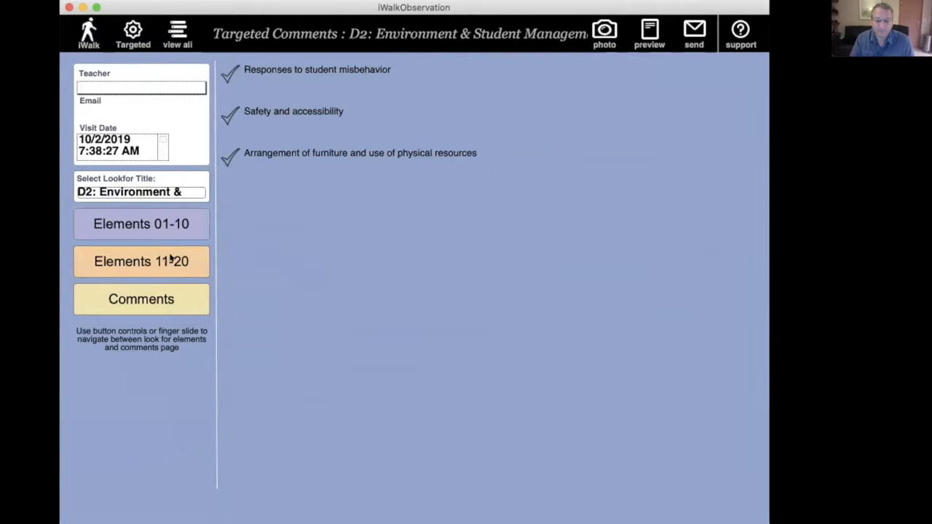
{"action": "left_click", "coordinate": [177, 226]}
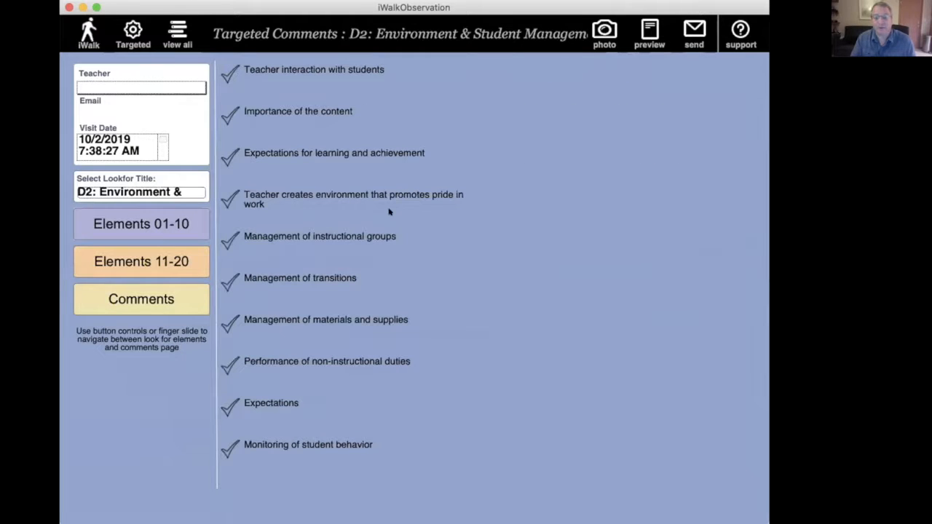
{"action": "left_click", "coordinate": [286, 112]}
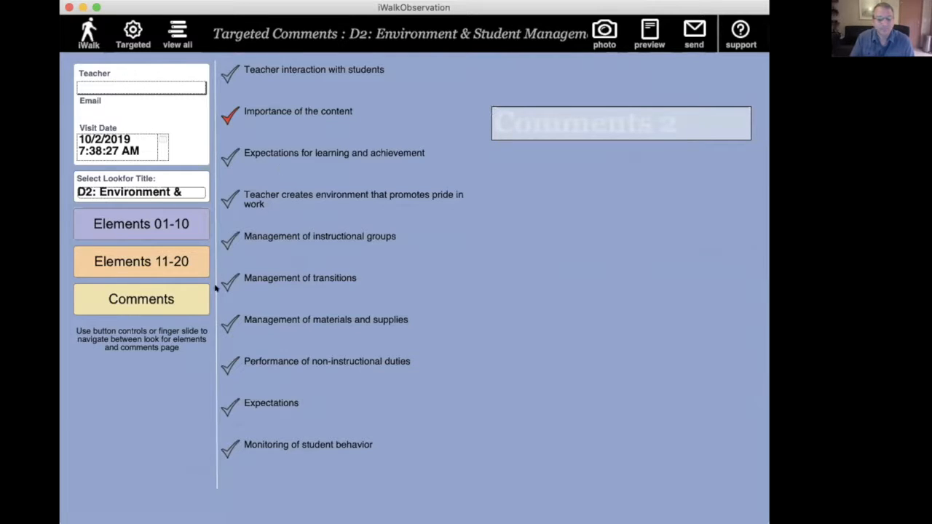
Step: Enter "typing along" in the walkthrough's general comments and insert a time stamp below it
{"action": "left_click", "coordinate": [142, 299]}
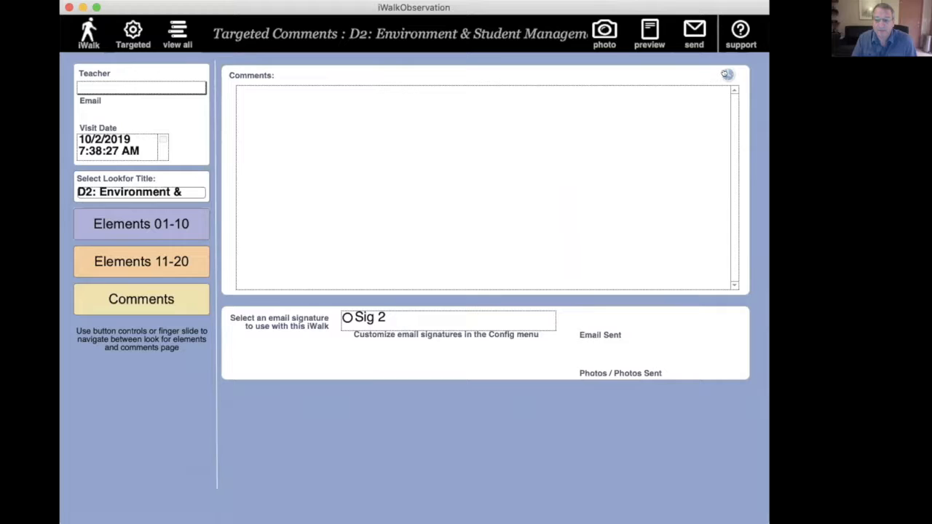
{"action": "left_click", "coordinate": [610, 111]}
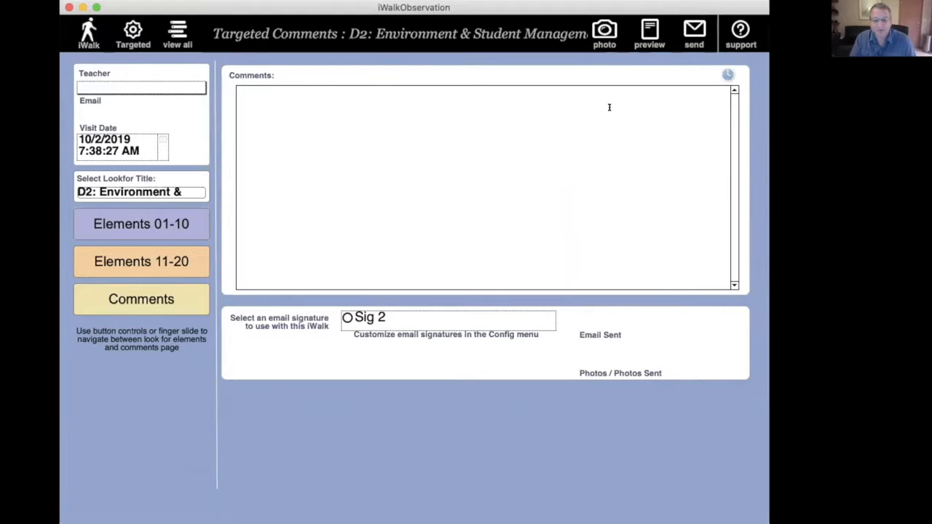
{"action": "type", "text": "typing along"}
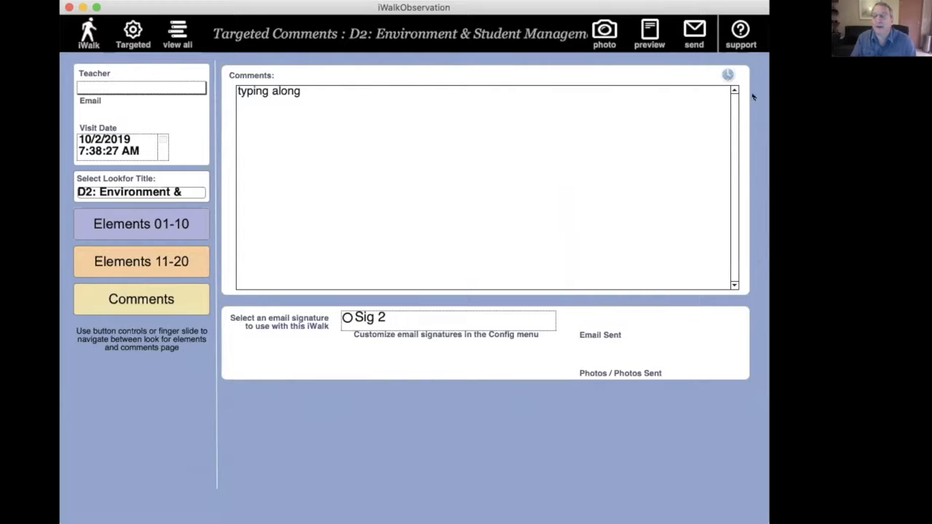
{"action": "left_click", "coordinate": [727, 75]}
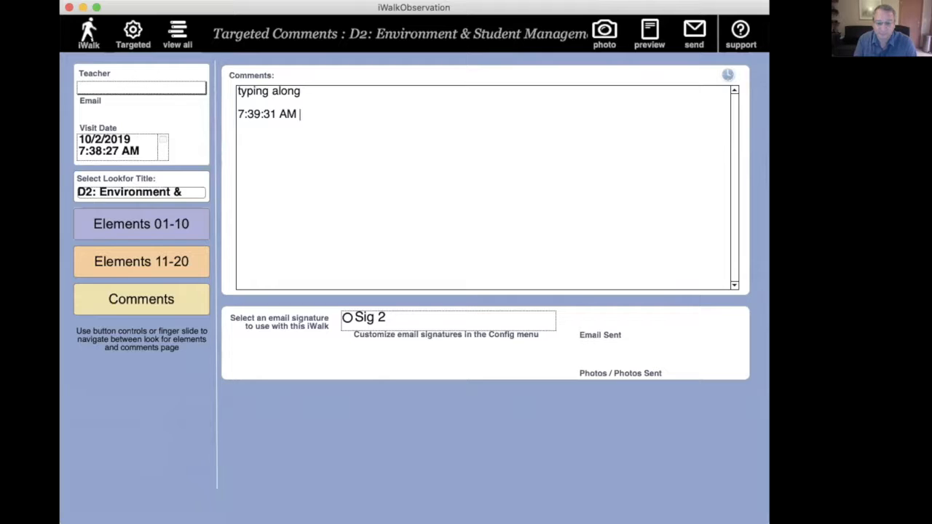
Step: Open the 4x20 Look Fors configuration and load the existing "A Framework for Teaching" walkthrough
{"action": "key", "text": "super+Tab"}
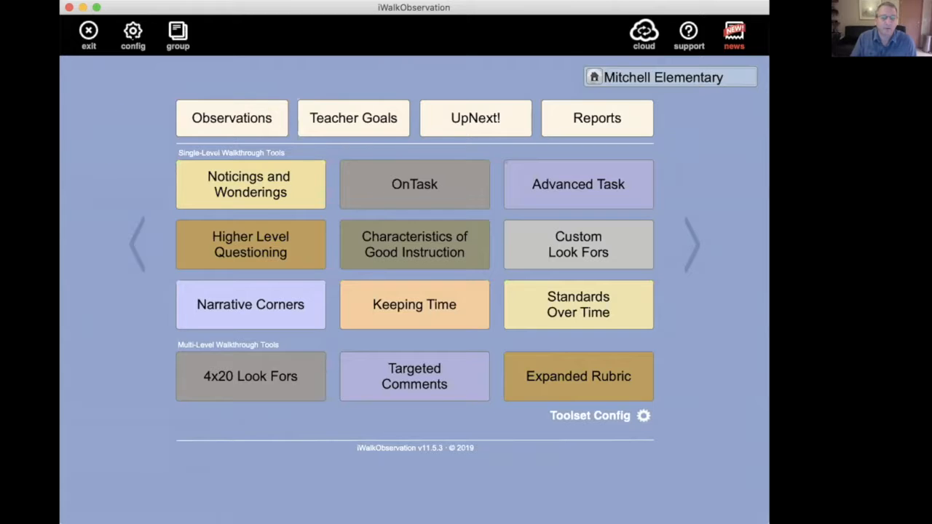
{"action": "left_click", "coordinate": [133, 32]}
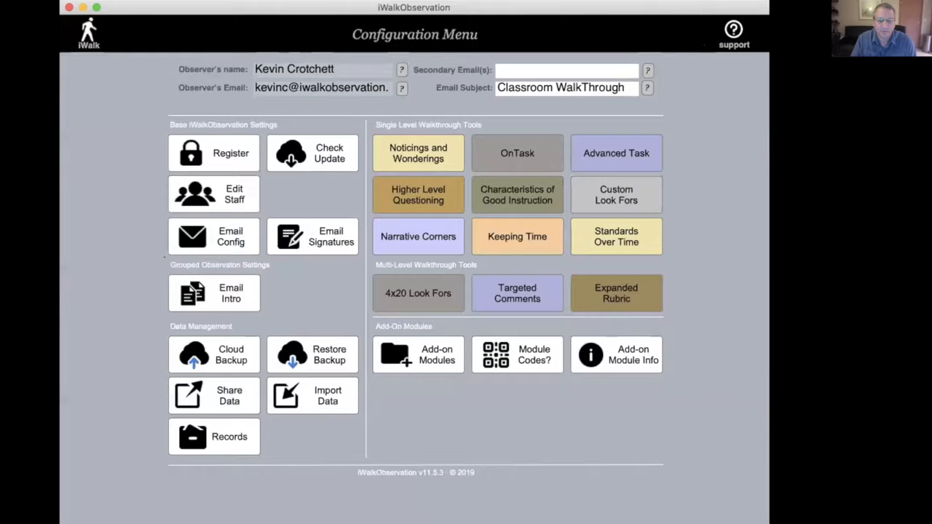
{"action": "left_click", "coordinate": [431, 294]}
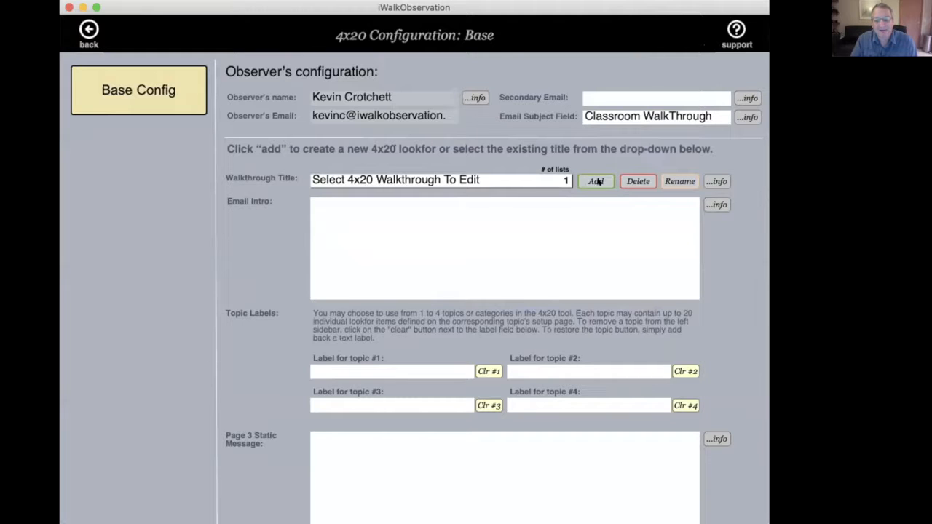
{"action": "left_click", "coordinate": [503, 179]}
{"action": "left_click", "coordinate": [419, 181]}
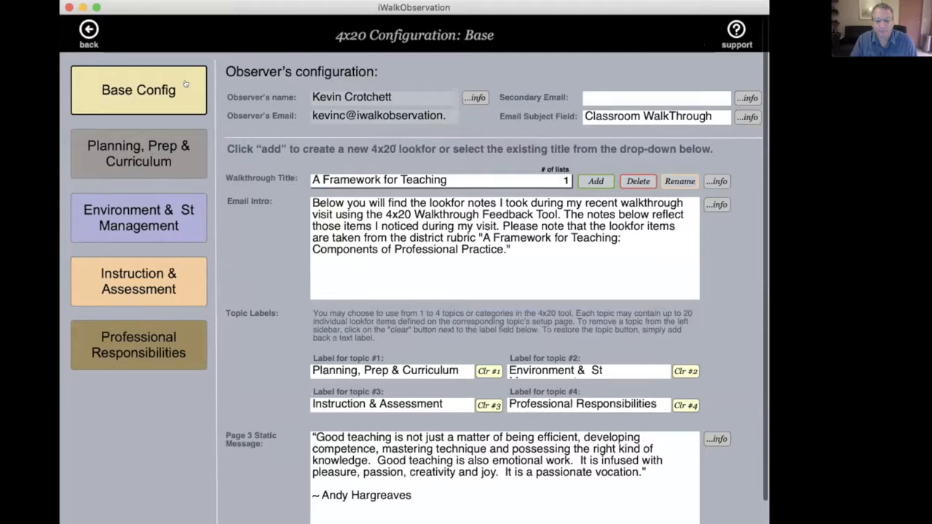
Step: Add a new 4x20 walkthrough titled "21st Century"
{"action": "left_click", "coordinate": [596, 181]}
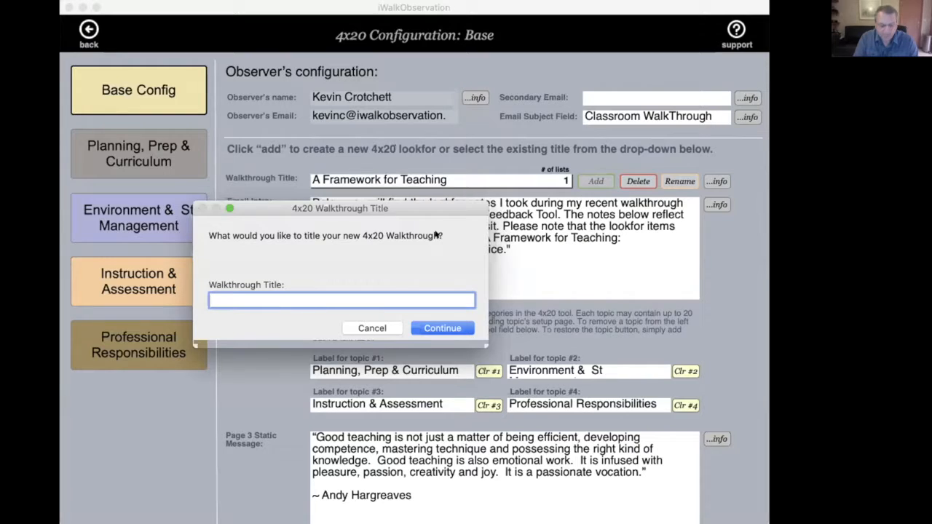
{"action": "type", "text": "ESOL"}
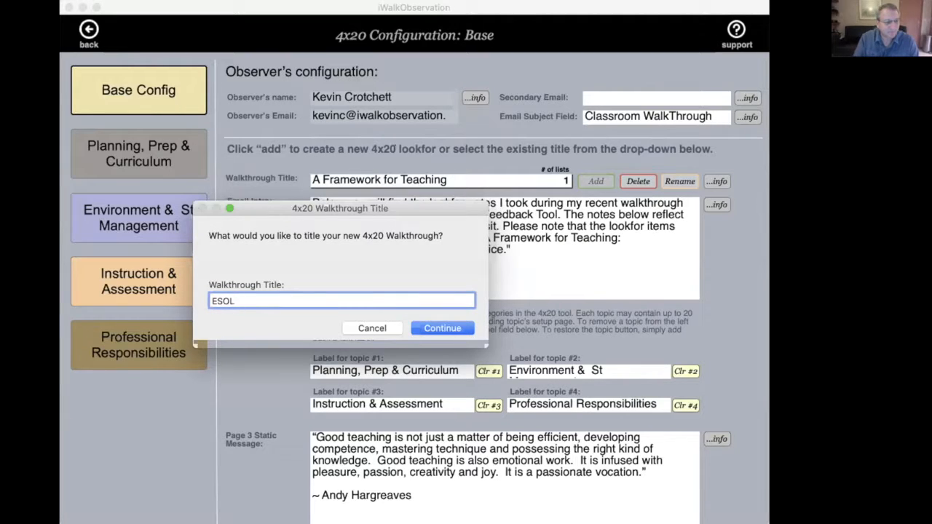
{"action": "key", "text": "super+a"}
{"action": "type", "text": "21"}
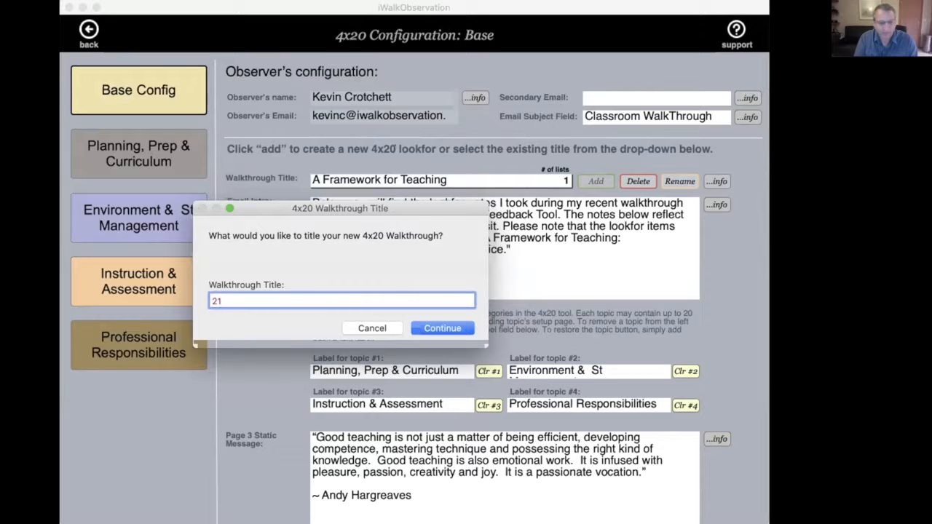
{"action": "type", "text": "st Centruy"}
{"action": "key", "text": "BackSpace"}
{"action": "key", "text": "BackSpace"}
{"action": "key", "text": "BackSpace"}
{"action": "type", "text": "ury"}
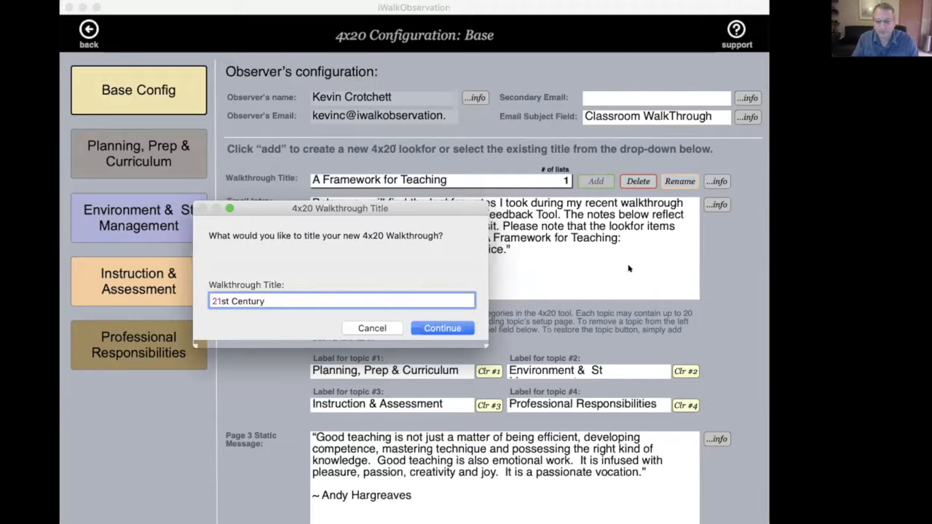
{"action": "left_click", "coordinate": [458, 332]}
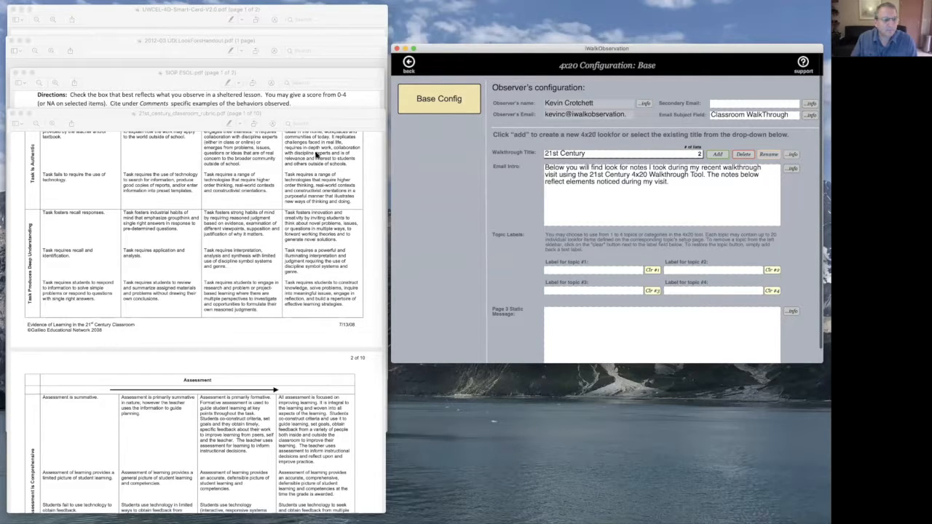
Step: Enlarge the 21st_century_classroom_rubric.pdf window, show its first page, and arrange it beside the 4x20 configuration window
{"action": "left_click_drag", "start_coordinate": [295, 116], "coordinate": [288, 20]}
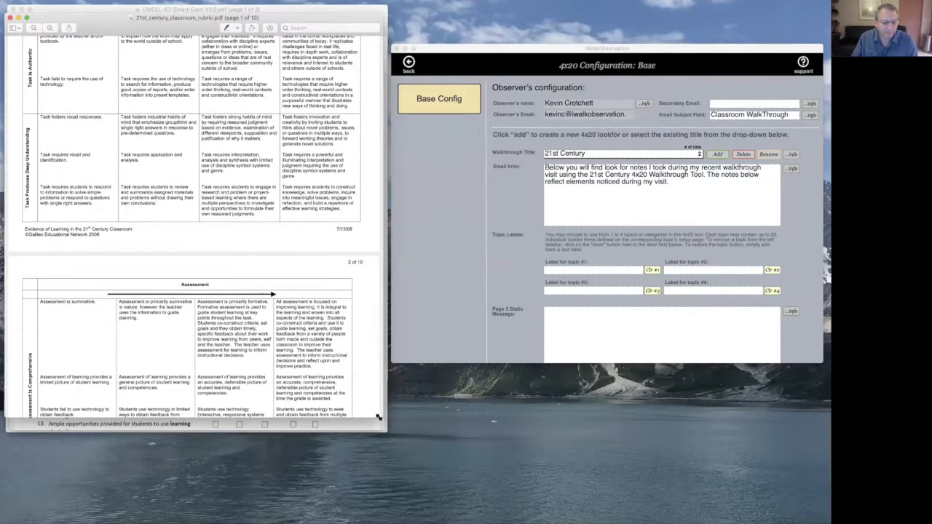
{"action": "left_click_drag", "start_coordinate": [380, 417], "coordinate": [384, 482]}
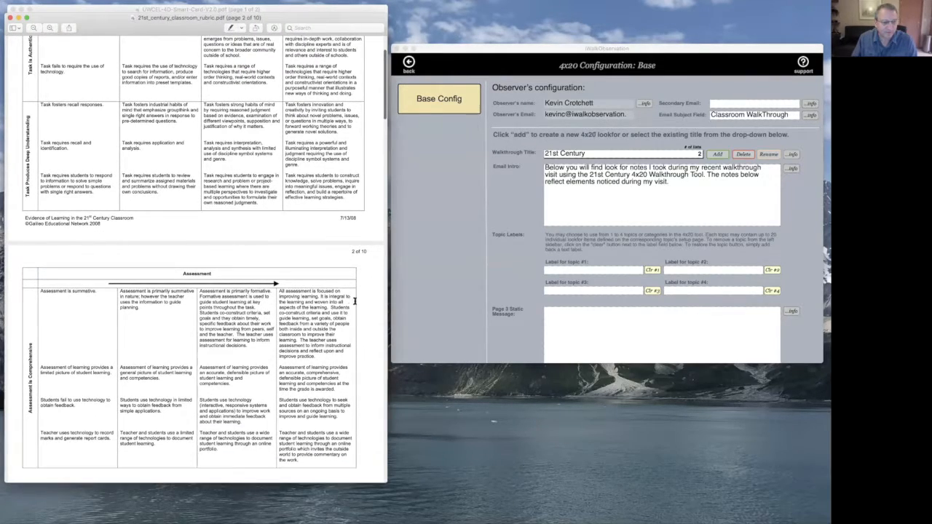
{"action": "left_click_drag", "start_coordinate": [402, 347], "coordinate": [432, 347]}
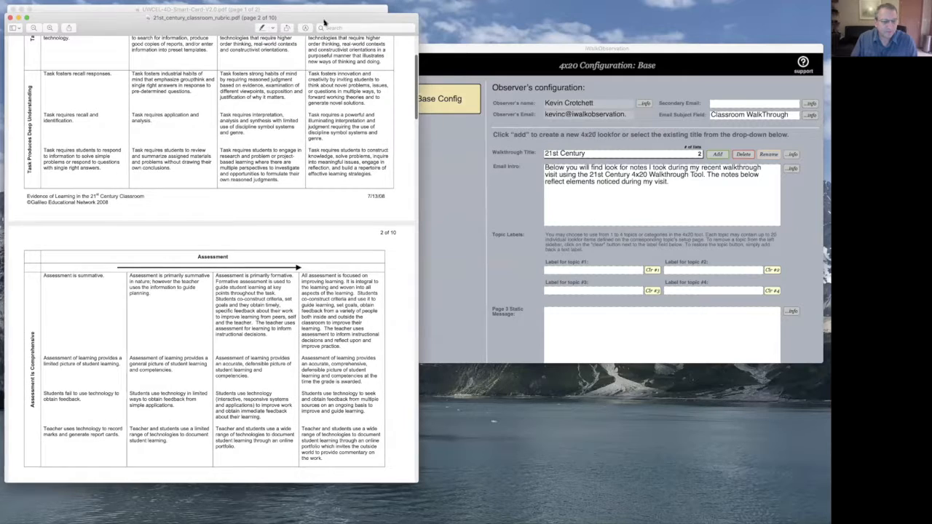
{"action": "scroll", "coordinate": [326, 88], "scroll_direction": "up", "scroll_amount": 3}
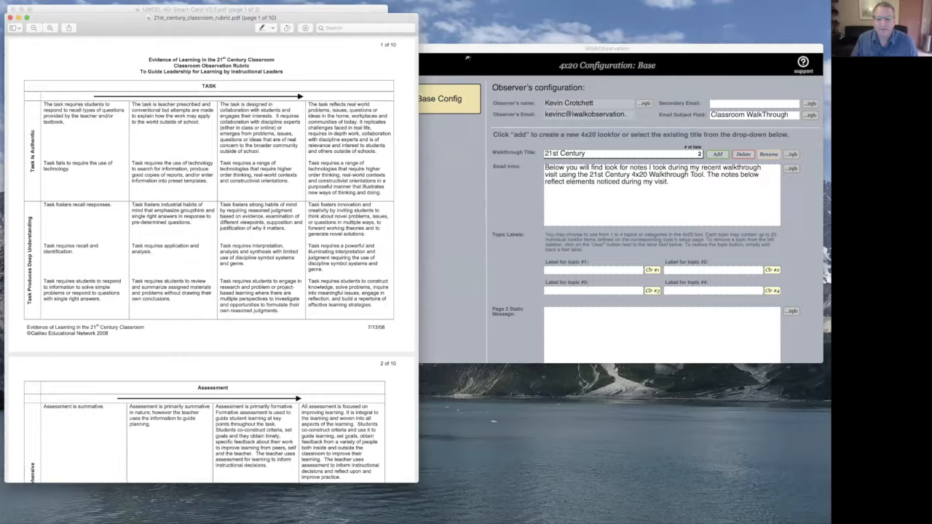
{"action": "left_click_drag", "start_coordinate": [484, 50], "coordinate": [480, 70]}
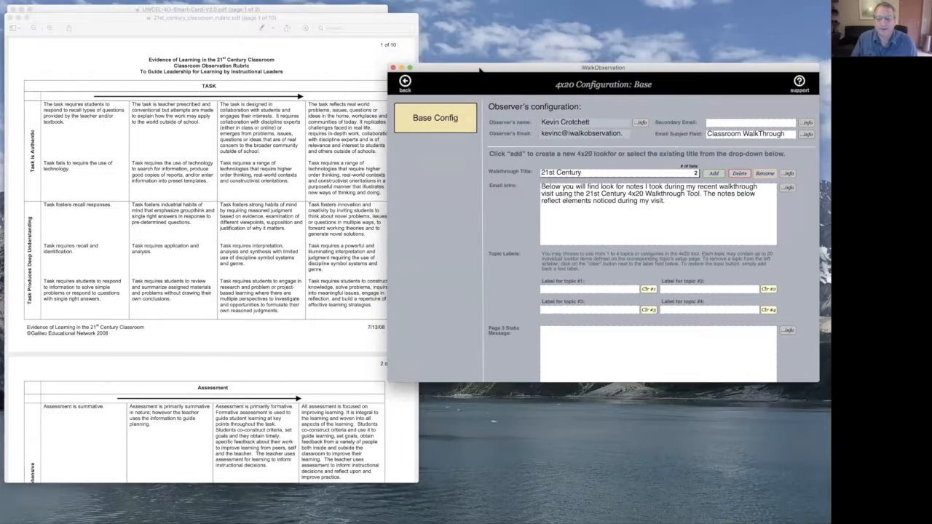
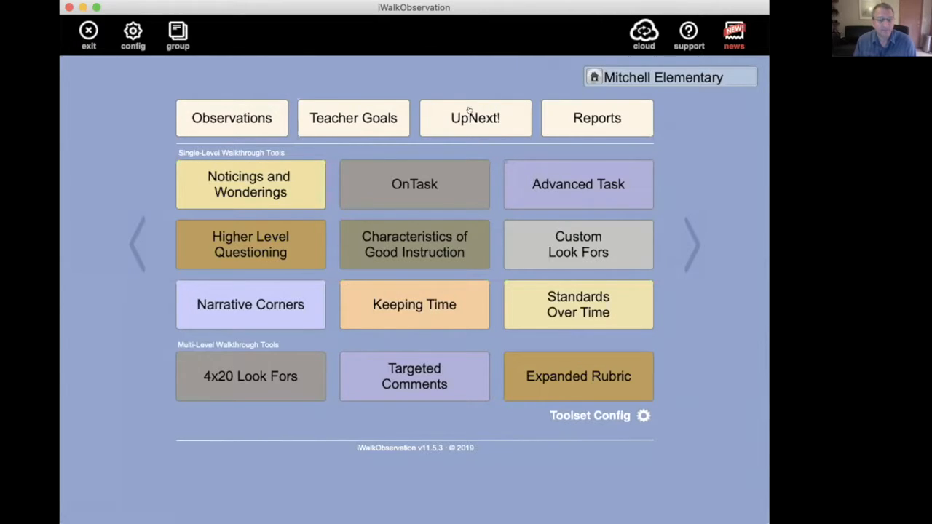
Step: Open UpNext and manually add the Music teacher and one English teacher to the list of teachers waiting for observation
{"action": "left_click", "coordinate": [468, 109]}
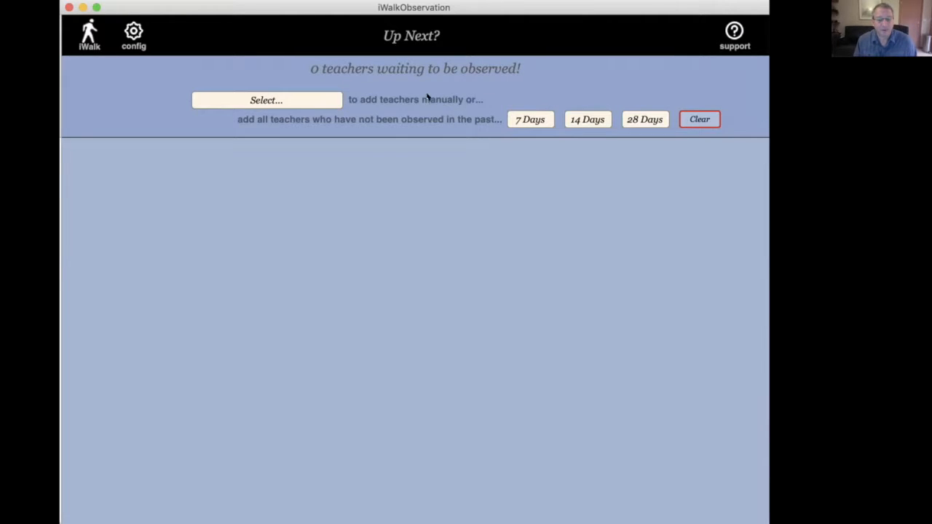
{"action": "left_click", "coordinate": [323, 100]}
{"action": "left_click", "coordinate": [291, 148]}
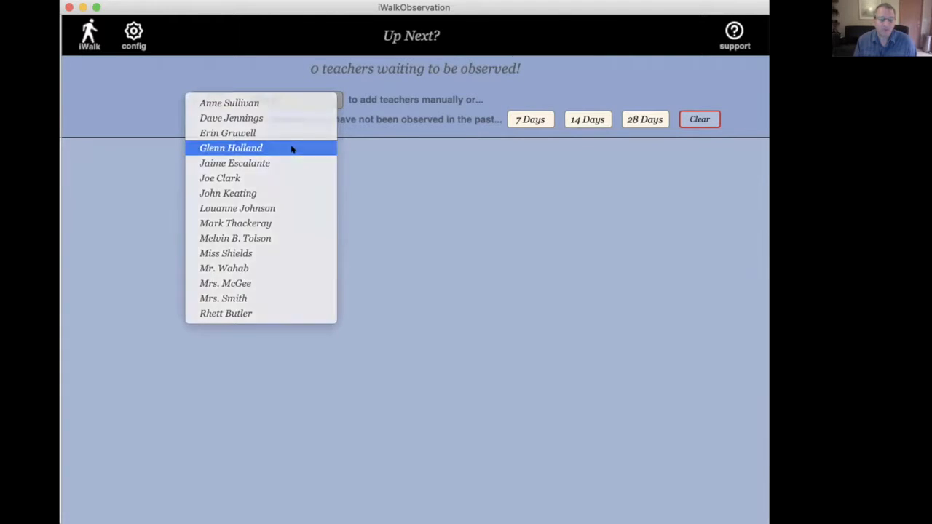
{"action": "left_click", "coordinate": [318, 103]}
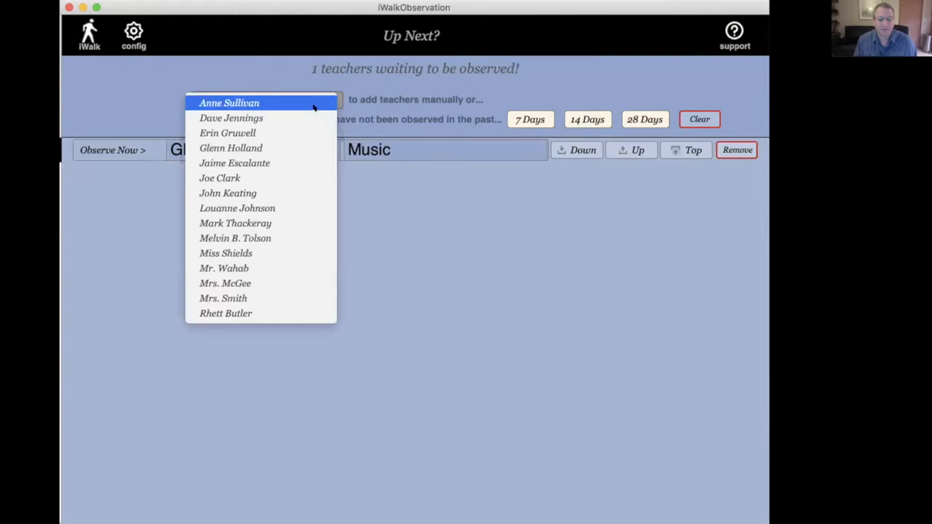
{"action": "left_click", "coordinate": [285, 236]}
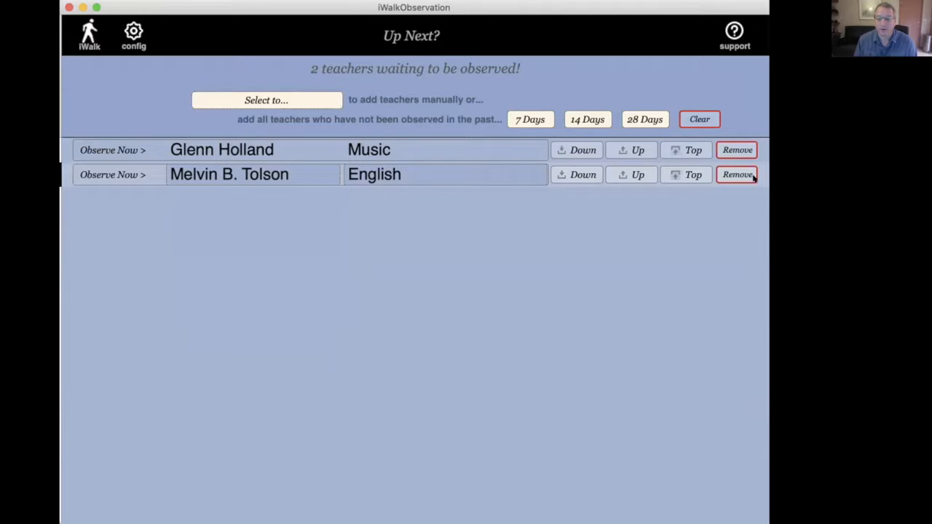
Step: Clear all teachers from the UpNext list and confirm the clearing
{"action": "left_click", "coordinate": [709, 120]}
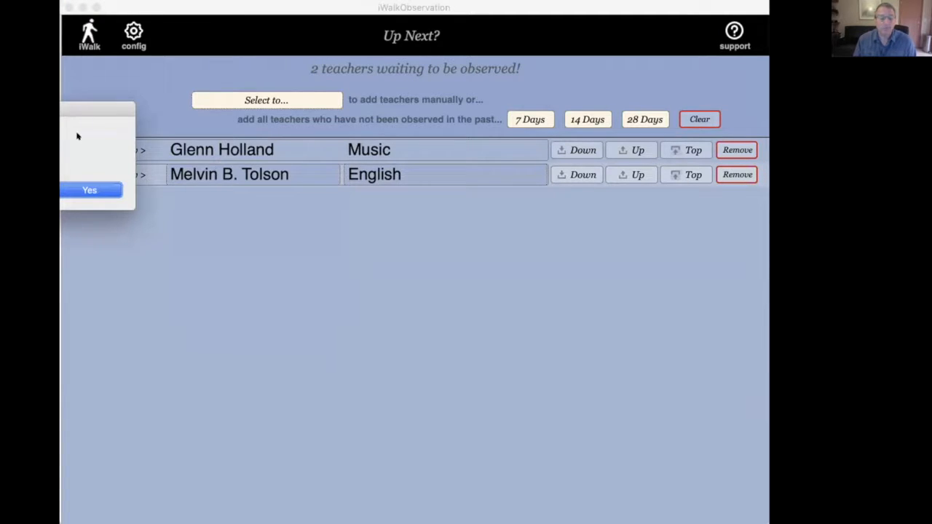
{"action": "left_click_drag", "start_coordinate": [94, 110], "coordinate": [519, 278]}
{"action": "left_click", "coordinate": [535, 356]}
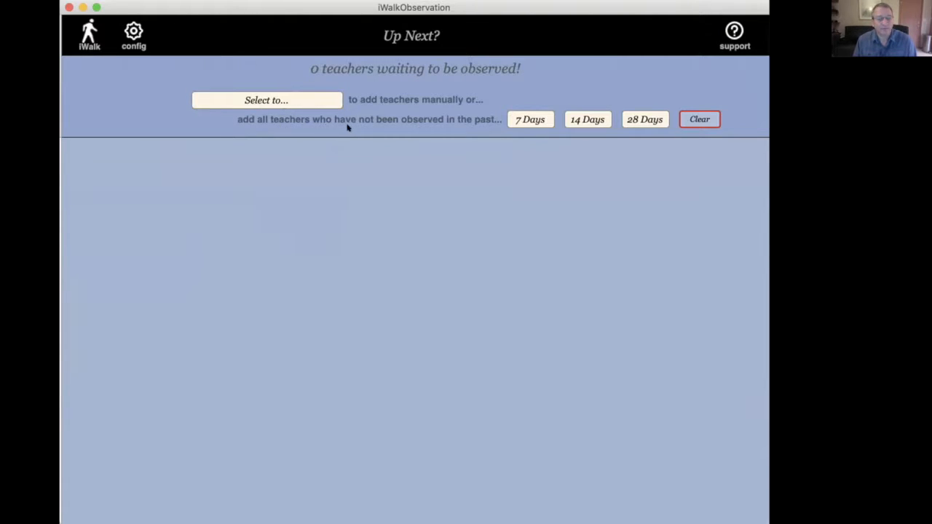
Step: Add all teachers not observed in the past 7 days to UpNext, clearing the list beforehand
{"action": "left_click", "coordinate": [534, 119]}
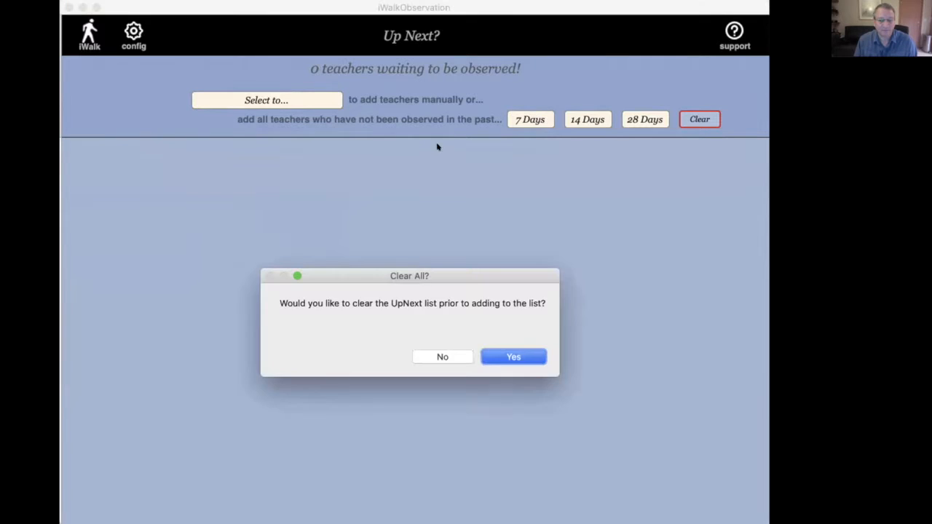
{"action": "left_click", "coordinate": [514, 357]}
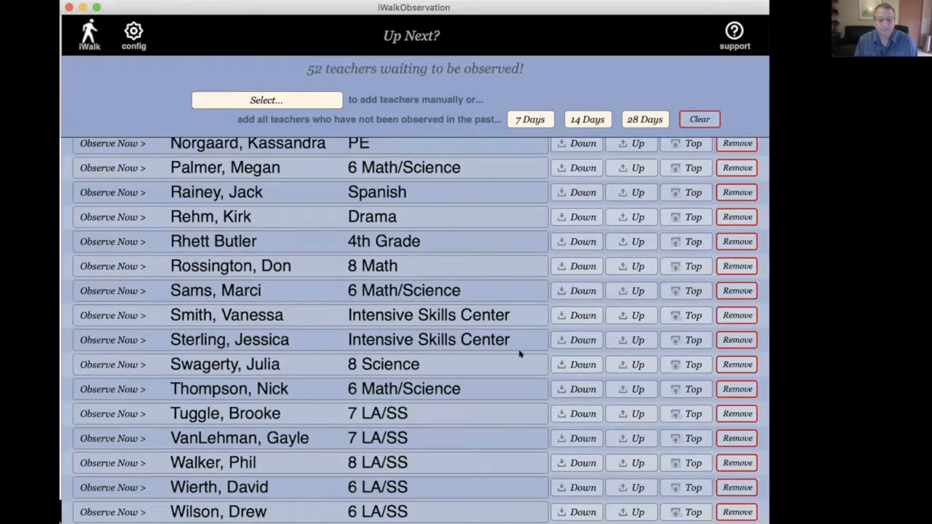
{"action": "scroll", "coordinate": [505, 337], "scroll_direction": "up", "scroll_amount": 15}
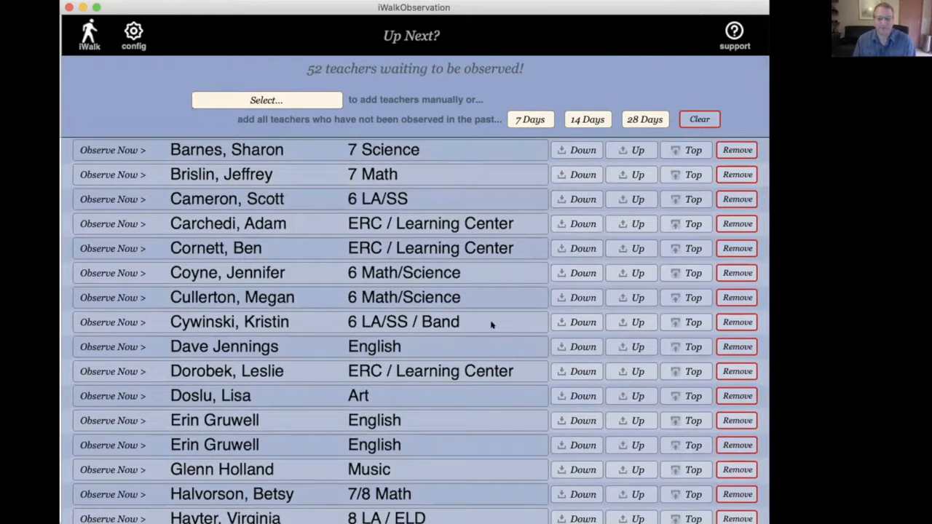
Step: Refill the UpNext list with teachers not observed in the past 14 days, and again with those not observed in 28 days
{"action": "left_click", "coordinate": [582, 118]}
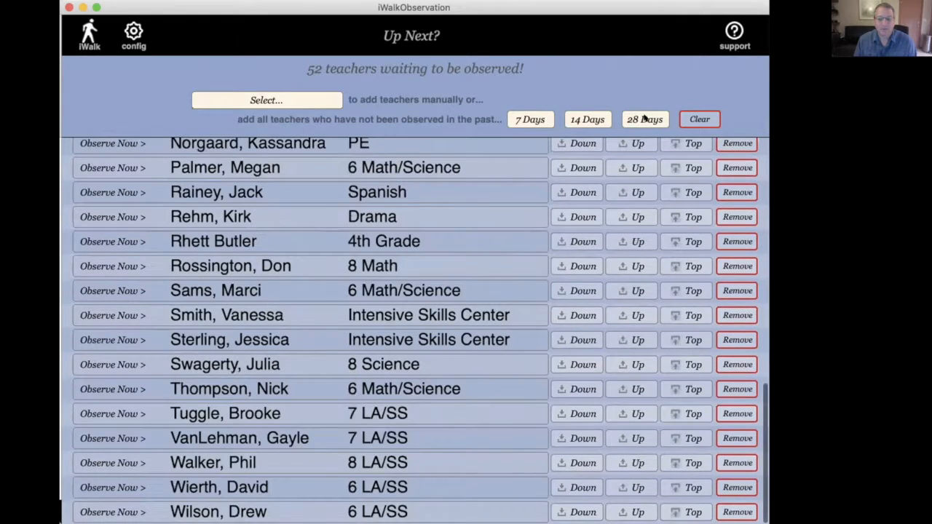
{"action": "left_click", "coordinate": [644, 119]}
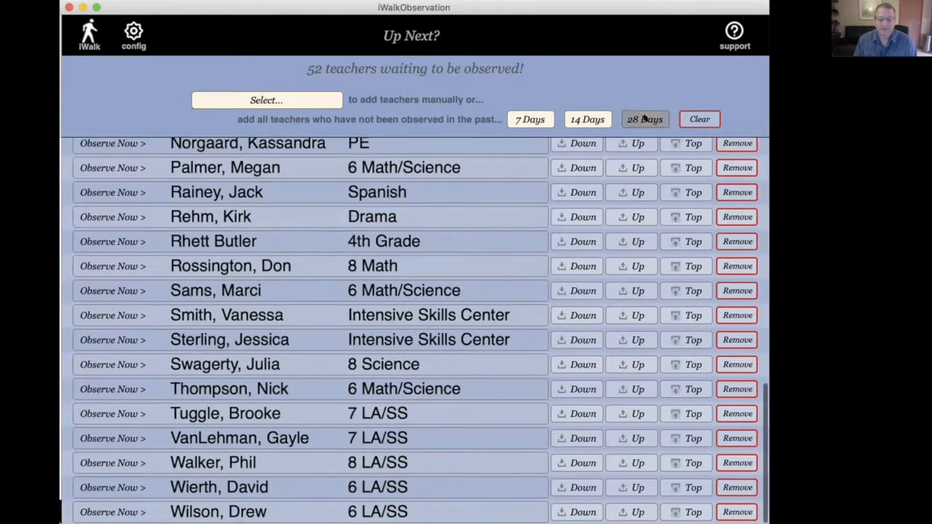
{"action": "left_click", "coordinate": [514, 356]}
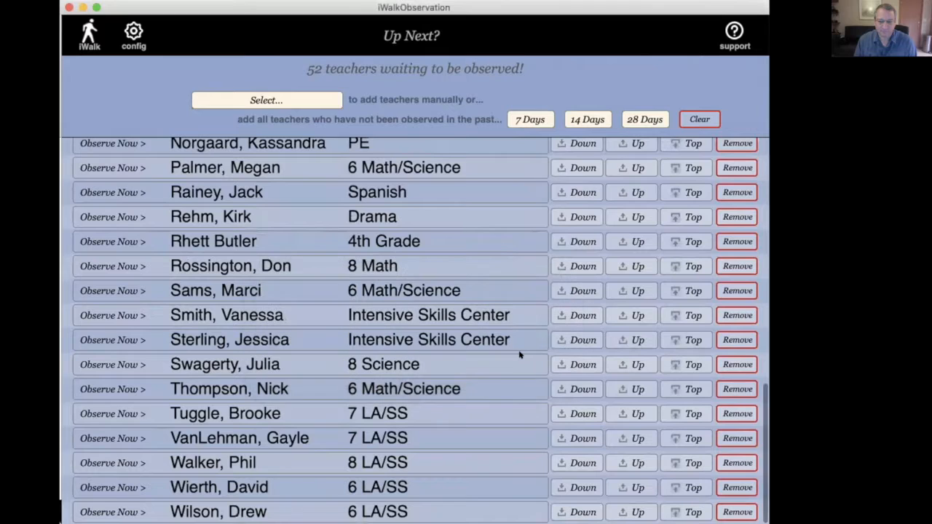
Step: Empty the UpNext list and repopulate it with all teachers not observed in the past 7 days
{"action": "left_click", "coordinate": [697, 118]}
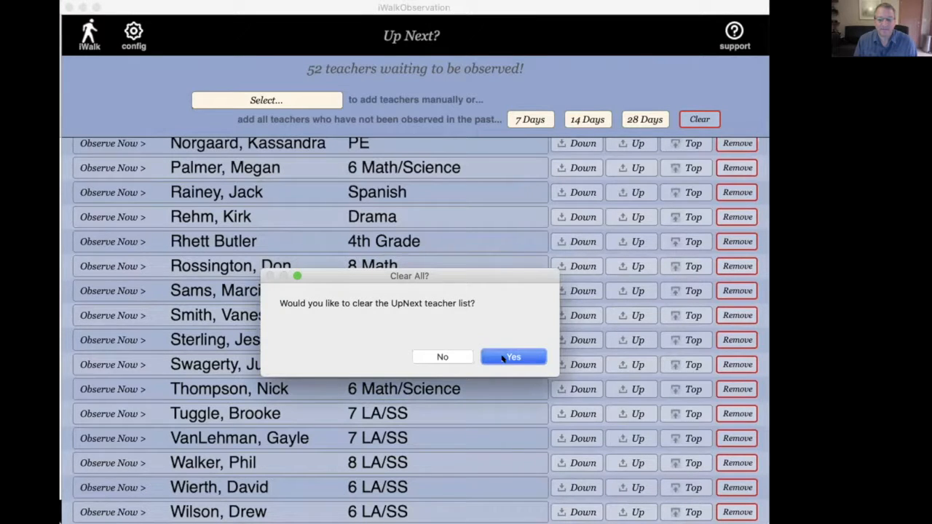
{"action": "left_click", "coordinate": [513, 357]}
{"action": "left_click", "coordinate": [520, 122]}
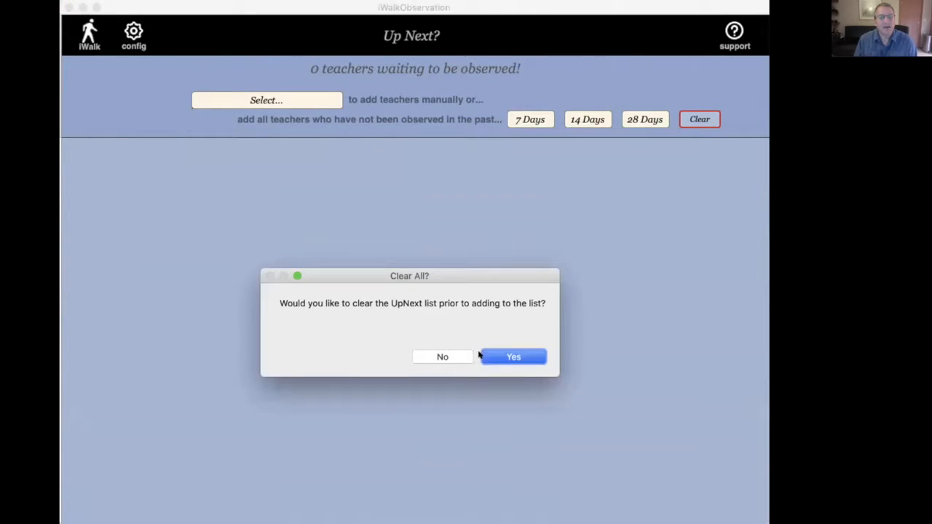
{"action": "left_click", "coordinate": [522, 351]}
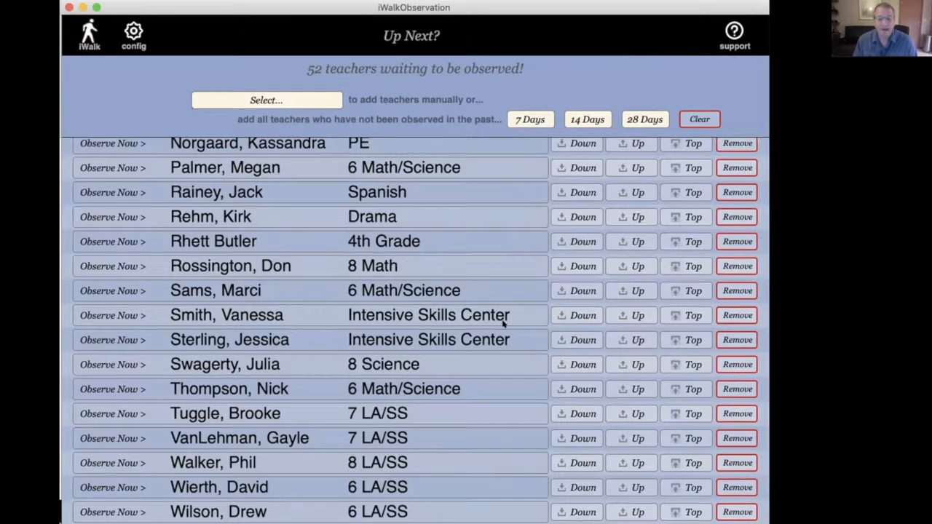
Step: Move the teacher listed directly below the 12th Grade teacher to the top of the UpNext list
{"action": "scroll", "coordinate": [509, 323], "scroll_direction": "up", "scroll_amount": 5}
{"action": "scroll", "coordinate": [492, 291], "scroll_direction": "up", "scroll_amount": 5}
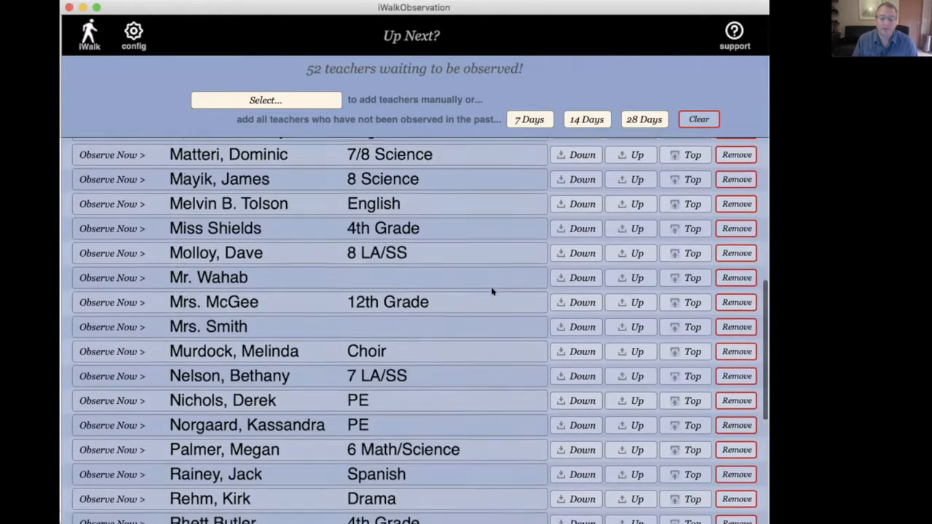
{"action": "scroll", "coordinate": [595, 256], "scroll_direction": "down", "scroll_amount": 2}
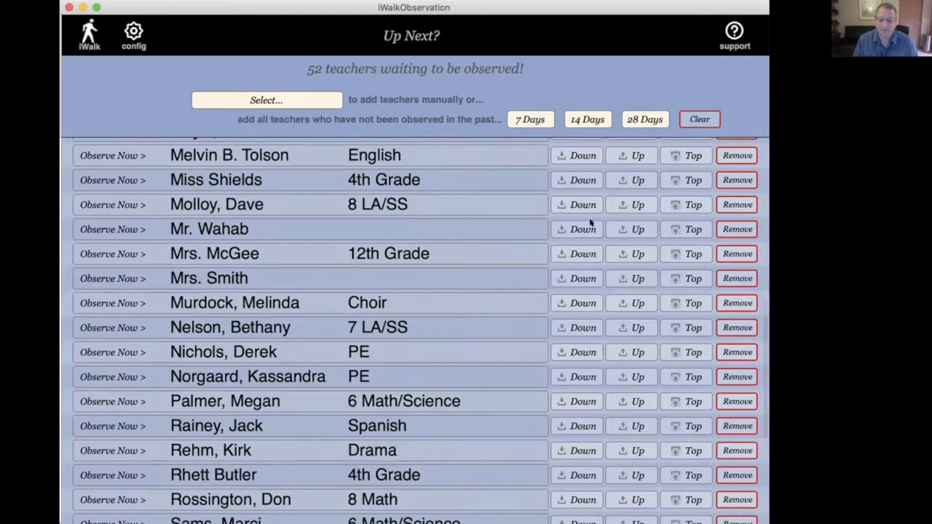
{"action": "scroll", "coordinate": [377, 334], "scroll_direction": "down", "scroll_amount": 9}
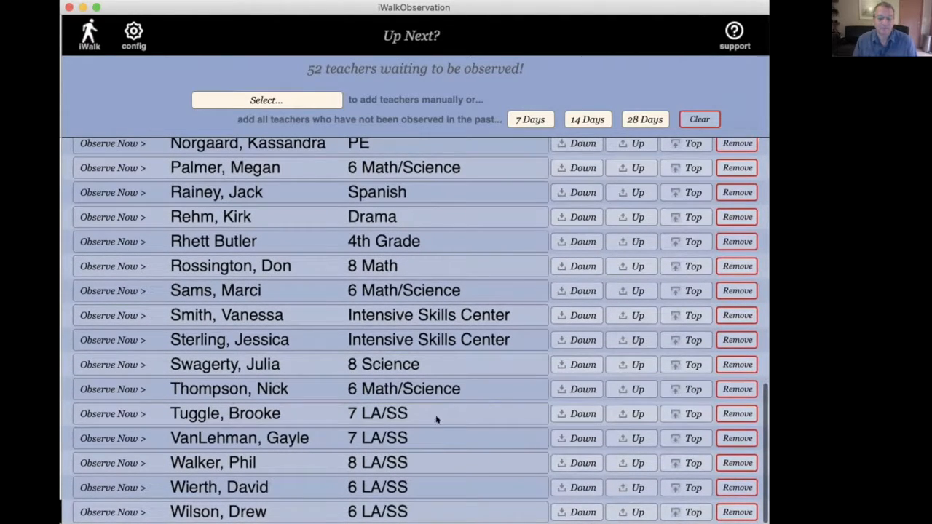
{"action": "scroll", "coordinate": [336, 377], "scroll_direction": "up", "scroll_amount": 13}
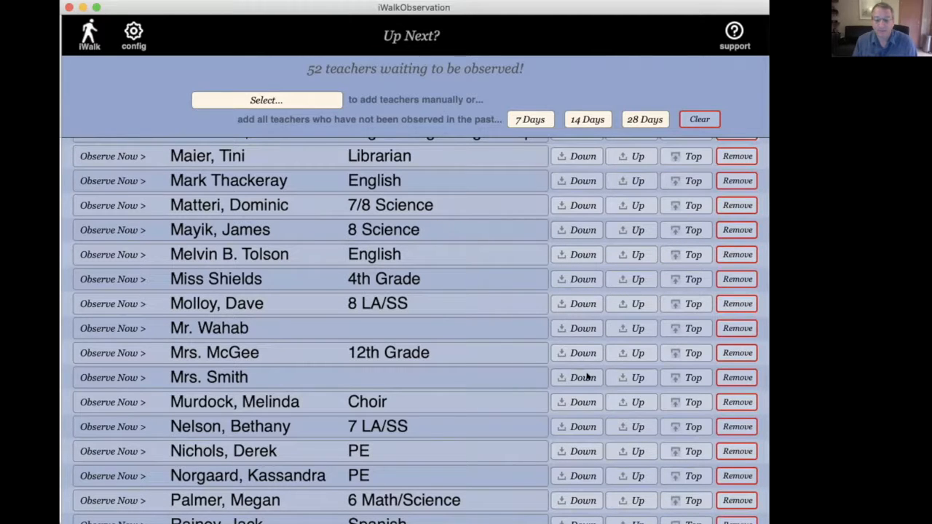
{"action": "left_click", "coordinate": [678, 377]}
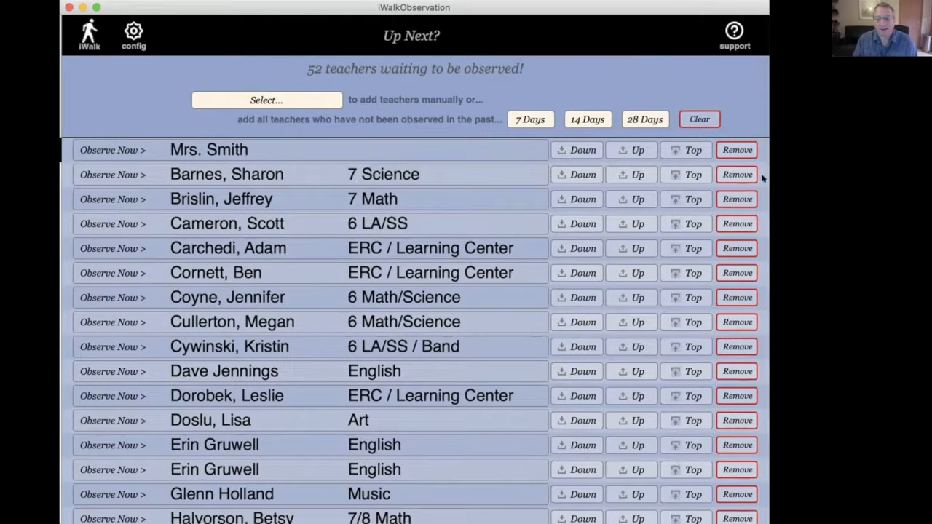
Step: Remove the 7 Science and 7 Math teachers listed directly below the first entry from the UpNext list
{"action": "left_click", "coordinate": [731, 173]}
{"action": "left_click", "coordinate": [681, 174]}
{"action": "left_click", "coordinate": [737, 174]}
{"action": "left_click", "coordinate": [681, 174]}
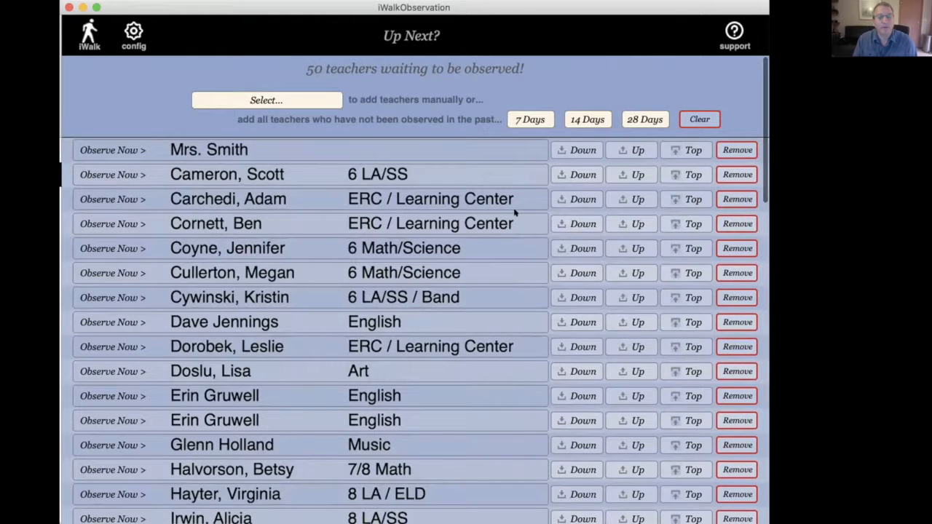
Step: Start a 4x20 Look Fors observation for the English teacher listed below the 6 LA/SS / Band teacher, and return to the main screen
{"action": "scroll", "coordinate": [218, 305], "scroll_direction": "down", "scroll_amount": 2}
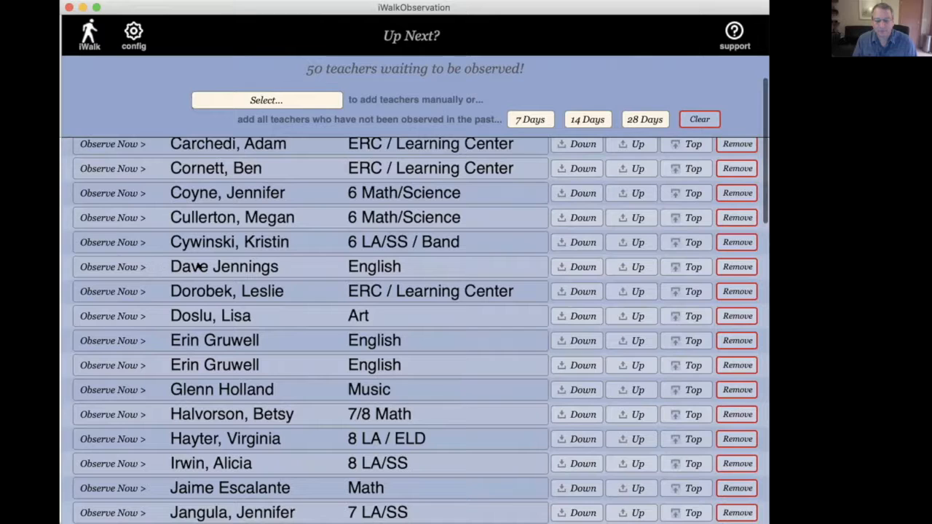
{"action": "left_click", "coordinate": [104, 268]}
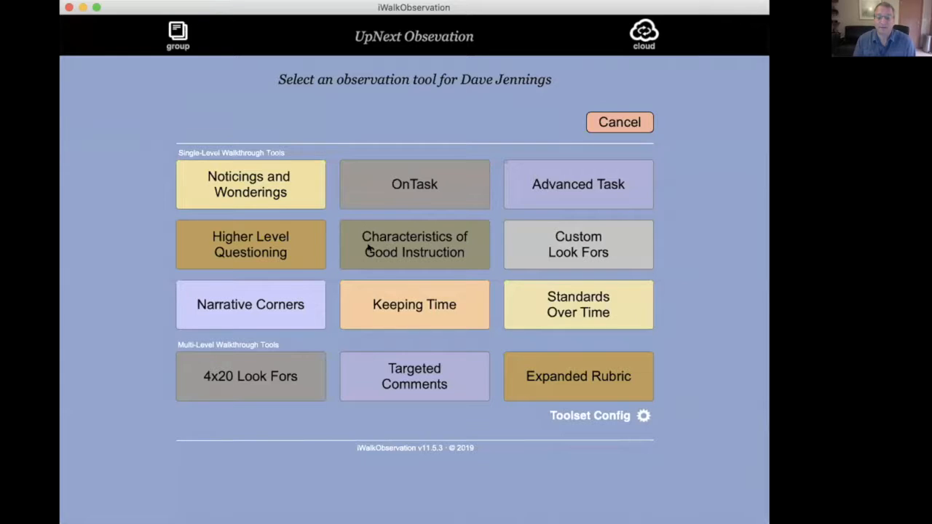
{"action": "left_click", "coordinate": [262, 377]}
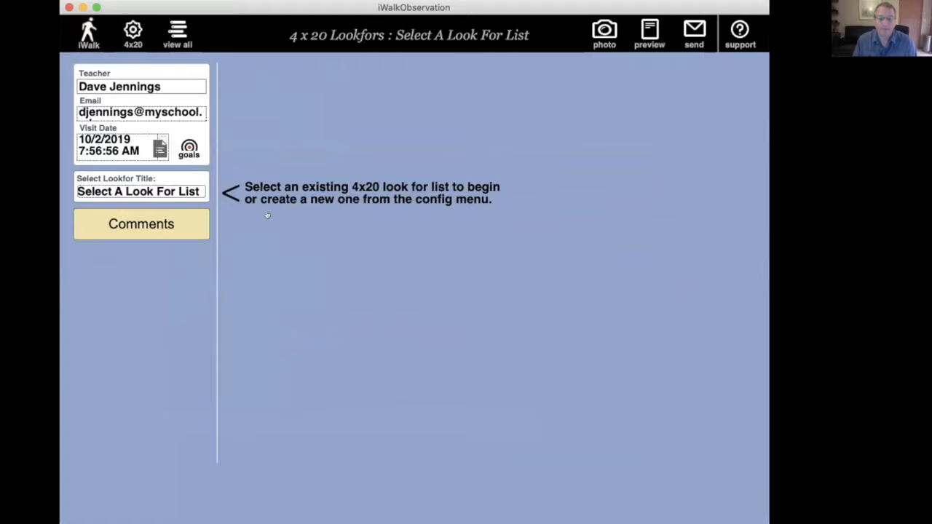
{"action": "left_click", "coordinate": [89, 33]}
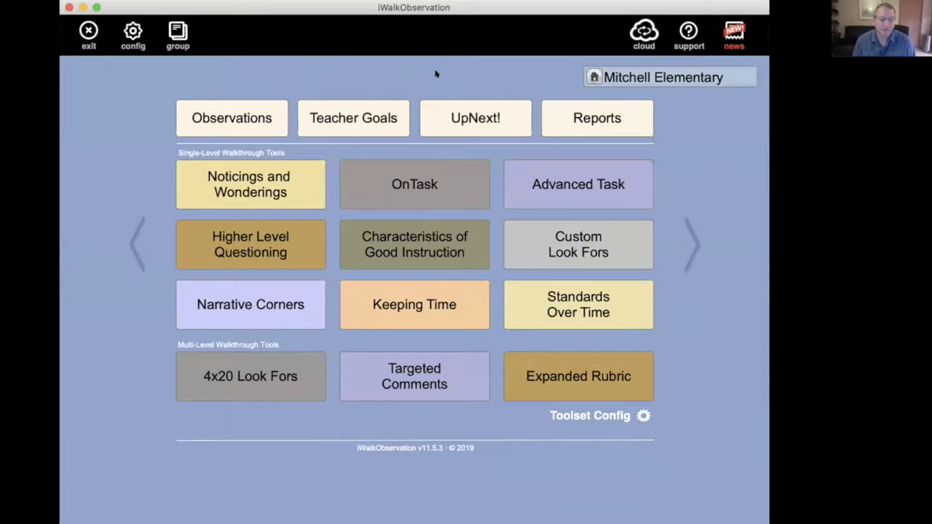
Step: Reopen UpNext, clear the remaining teachers, and rebuild the list from teachers not observed in the past 7 days
{"action": "left_click", "coordinate": [449, 116]}
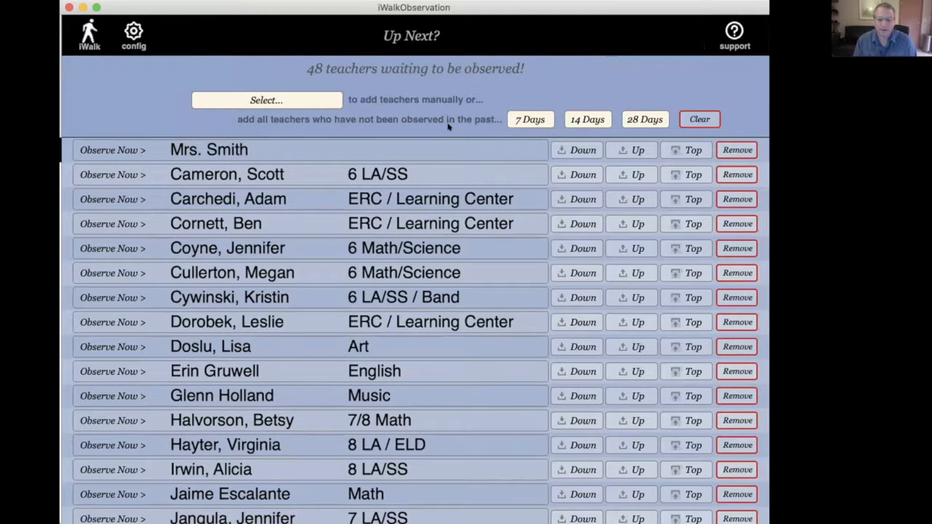
{"action": "left_click", "coordinate": [699, 118]}
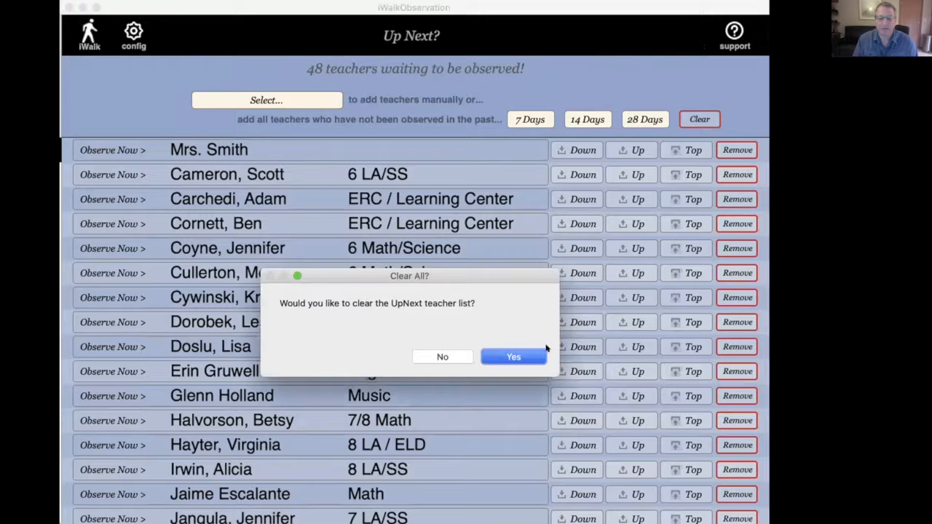
{"action": "left_click", "coordinate": [513, 356]}
{"action": "left_click", "coordinate": [530, 119]}
{"action": "left_click", "coordinate": [513, 356]}
{"action": "scroll", "coordinate": [473, 333], "scroll_direction": "up", "scroll_amount": 5}
{"action": "scroll", "coordinate": [474, 332], "scroll_direction": "up", "scroll_amount": 10}
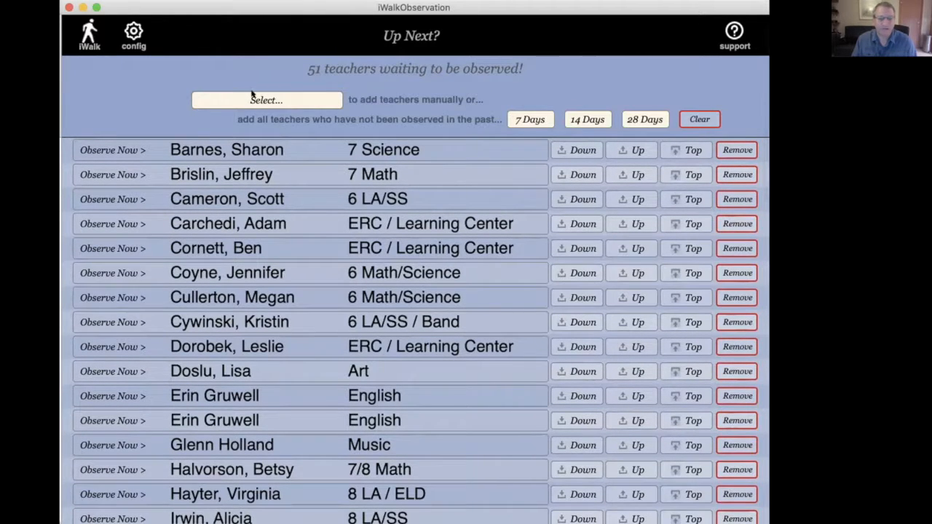
Step: Open Teacher Goals and create a new goal for the sixth teacher in the teacher list
{"action": "left_click", "coordinate": [91, 35]}
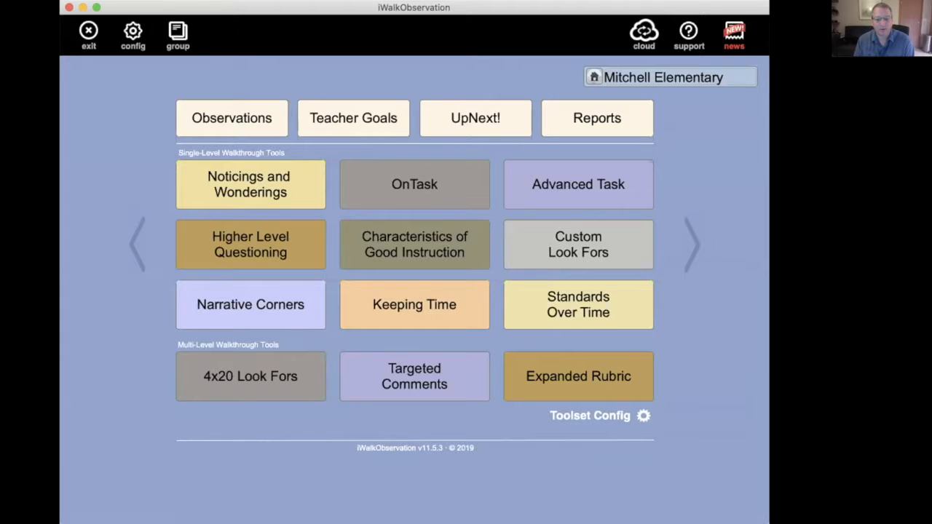
{"action": "left_click", "coordinate": [351, 118]}
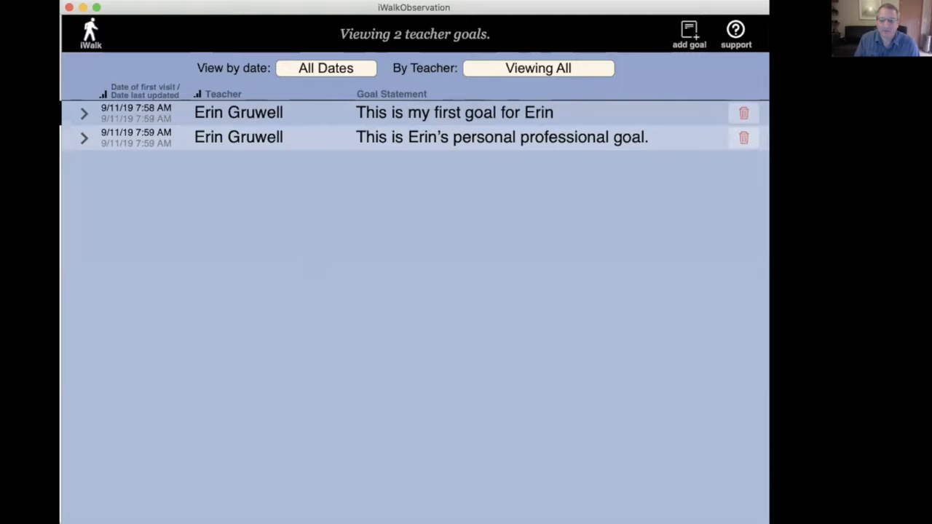
{"action": "left_click", "coordinate": [689, 33]}
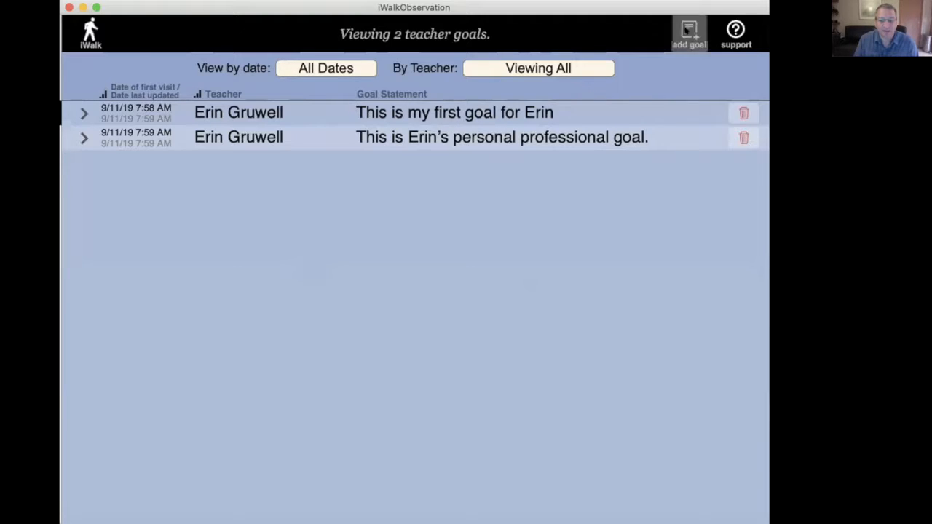
{"action": "left_click", "coordinate": [467, 70]}
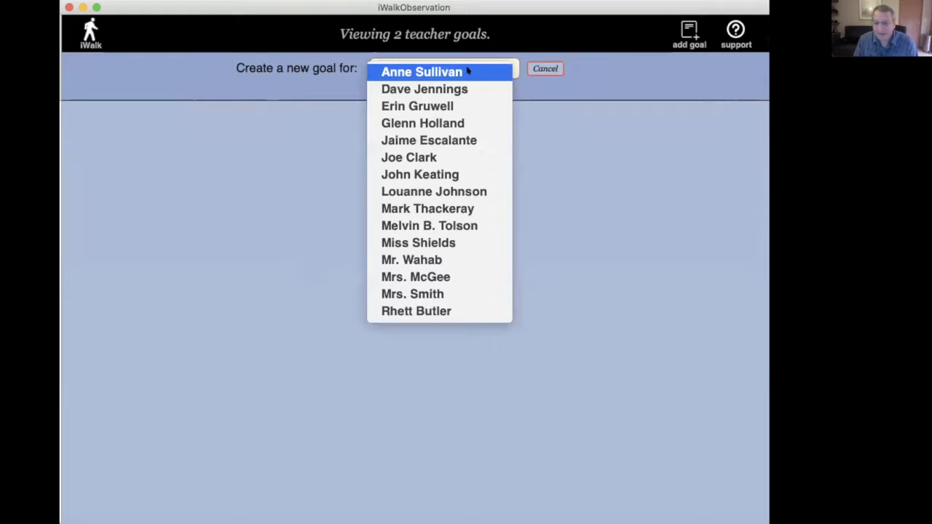
{"action": "left_click", "coordinate": [448, 159]}
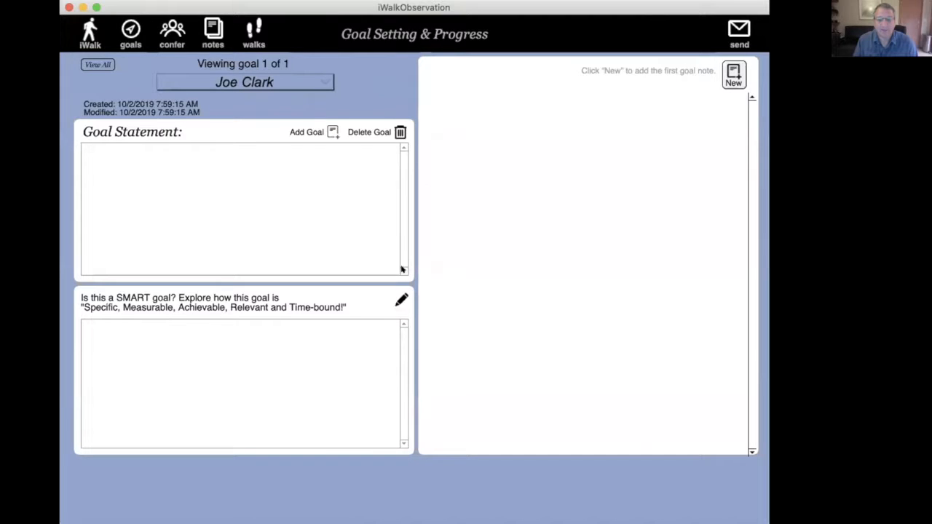
Step: Enter "Write the goal statement." as the teacher's goal statement
{"action": "left_click", "coordinate": [318, 221]}
{"action": "type", "text": "Write the goal statement."}
Step: Open the title editor for the SMART goal field, keep the existing title, and return to the teacher goals list
{"action": "left_click", "coordinate": [271, 347]}
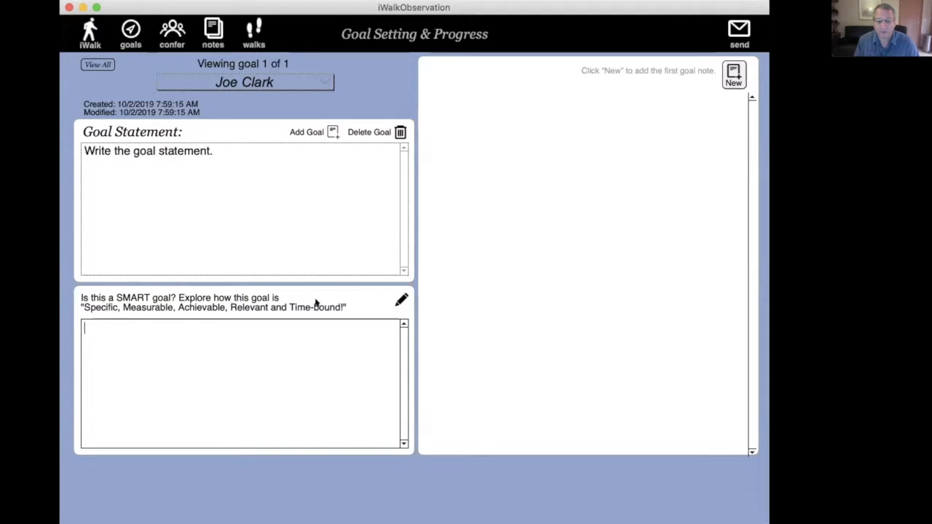
{"action": "left_click", "coordinate": [401, 301]}
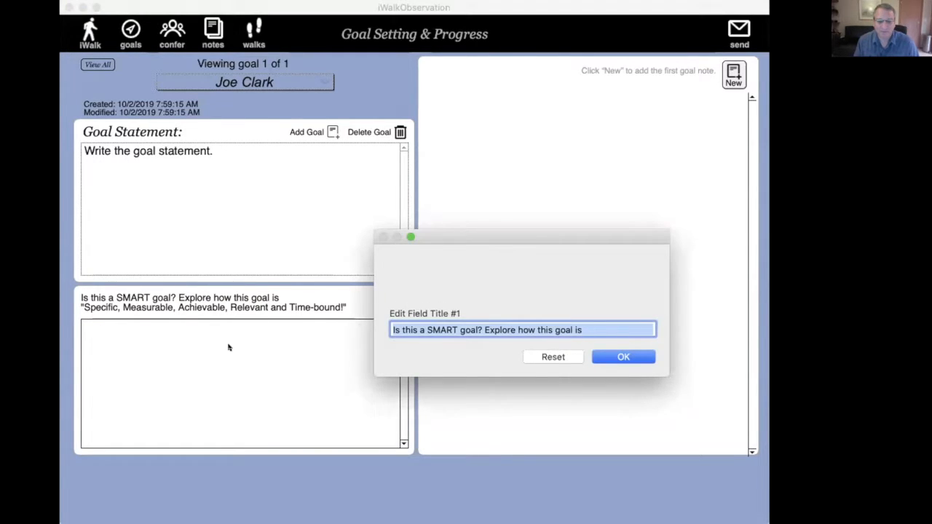
{"action": "left_click", "coordinate": [621, 356]}
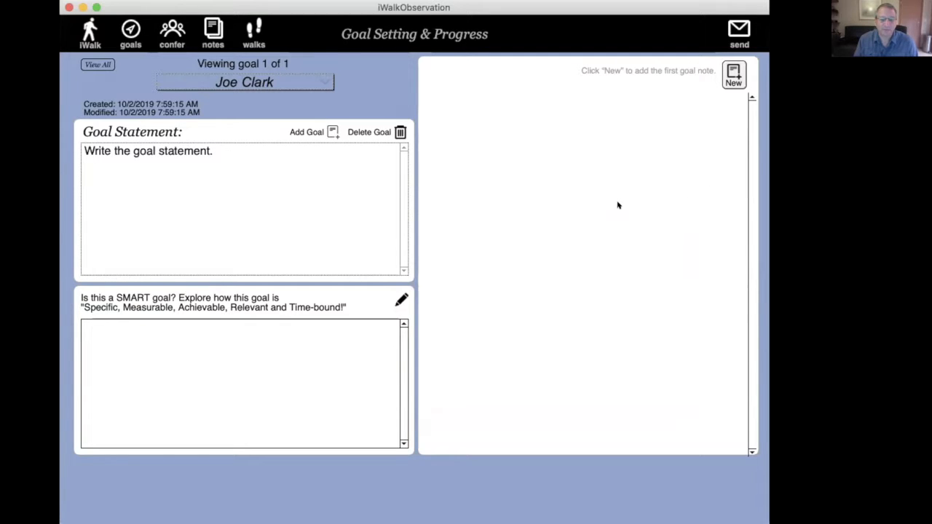
{"action": "left_click", "coordinate": [130, 31]}
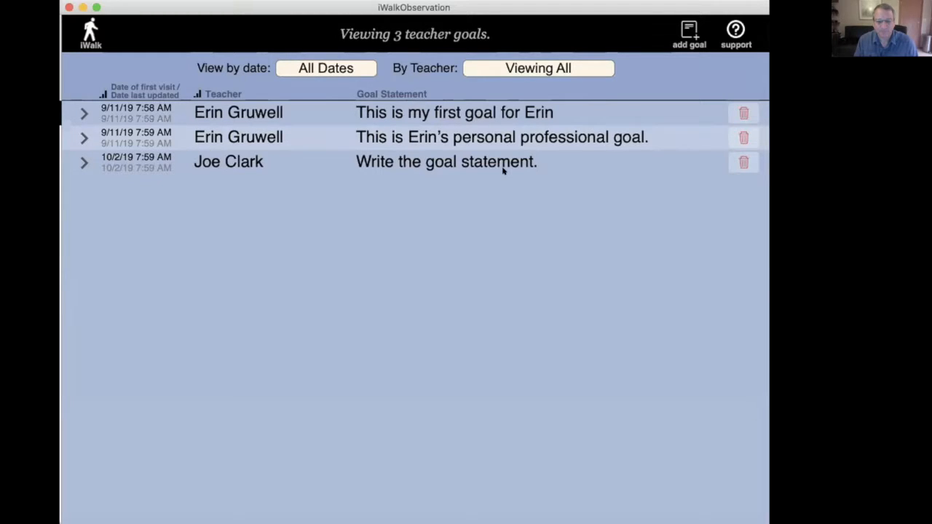
Step: Add another goal for the sixth teacher in the list and enter a statement identifying it as that teacher's second goal
{"action": "left_click", "coordinate": [689, 30]}
{"action": "left_click", "coordinate": [391, 69]}
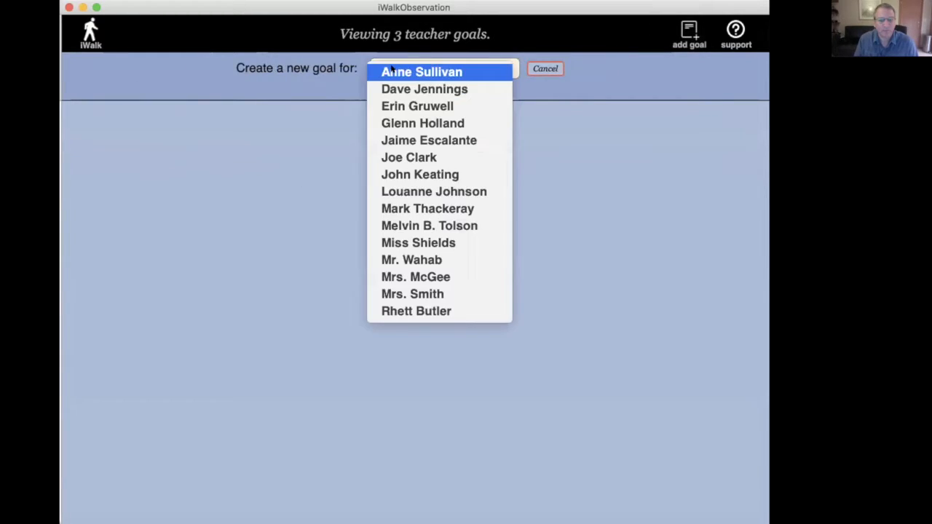
{"action": "left_click", "coordinate": [279, 226]}
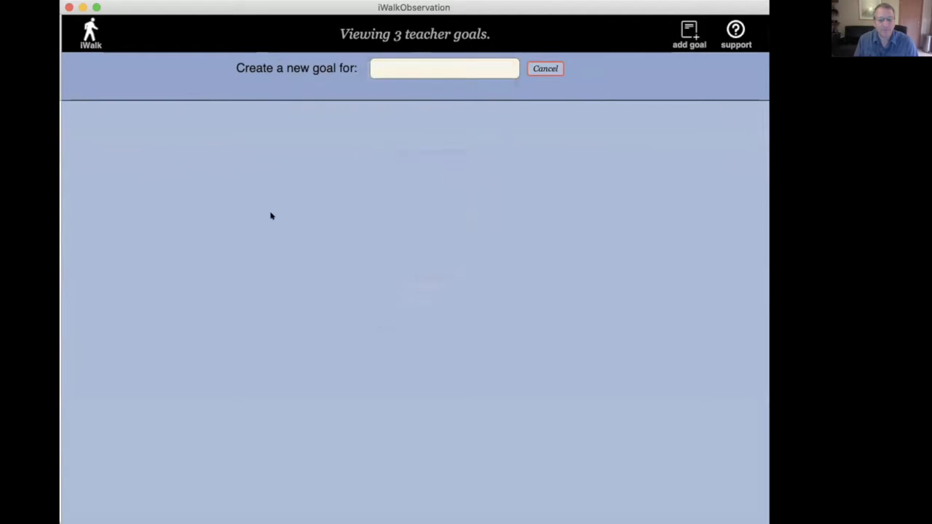
{"action": "left_click", "coordinate": [249, 202]}
{"action": "type", "text": "This is Joe's second gola"}
{"action": "key", "text": "BackSpace"}
{"action": "key", "text": "BackSpace"}
{"action": "type", "text": "al."}
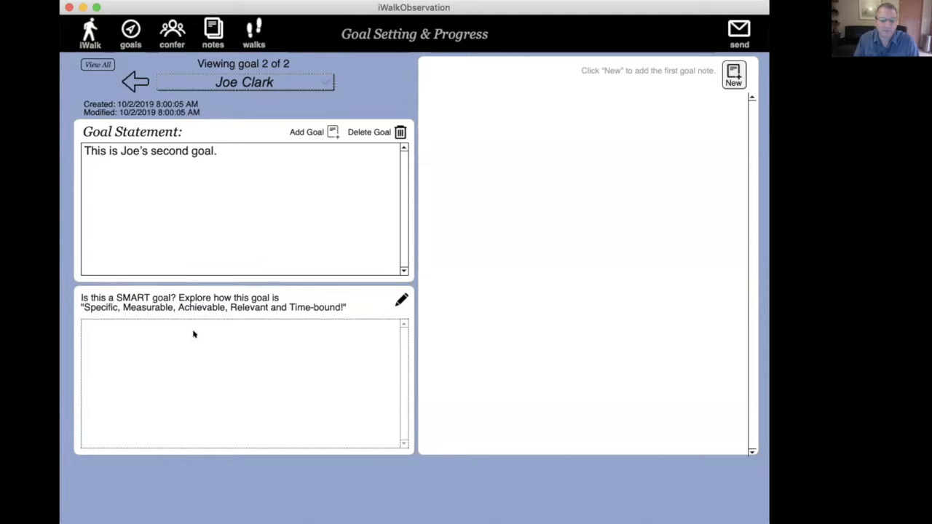
Step: Enter "Desc" in the second goal's SMART goal field and return to the main screen
{"action": "left_click", "coordinate": [193, 334]}
{"action": "type", "text": "Desc"}
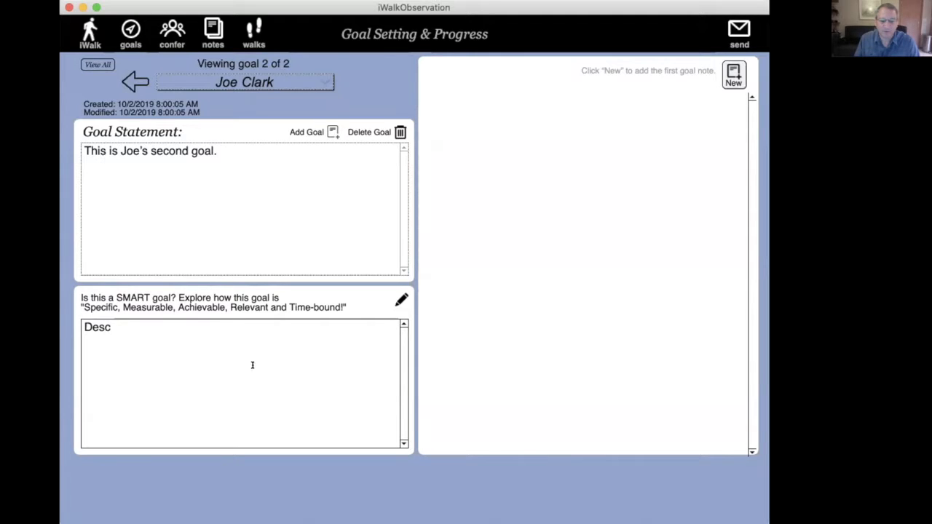
{"action": "left_click", "coordinate": [132, 31]}
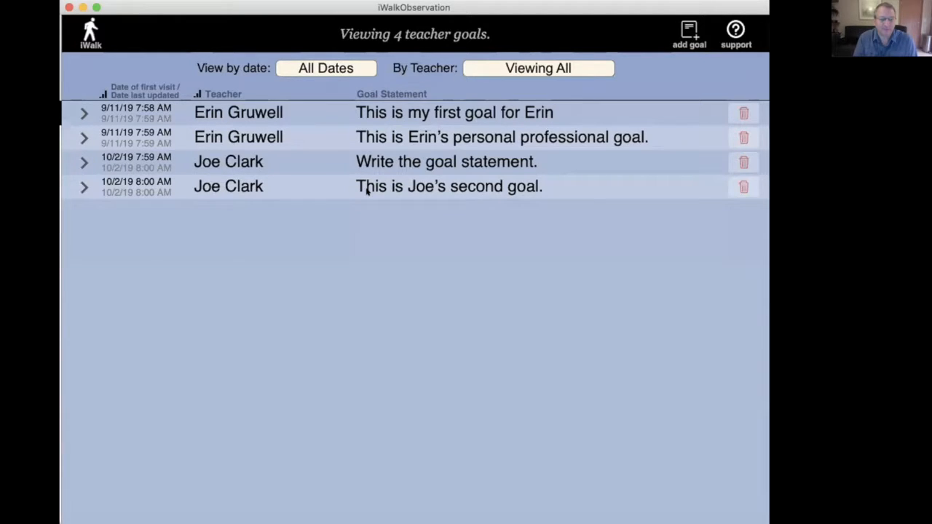
{"action": "left_click", "coordinate": [90, 33]}
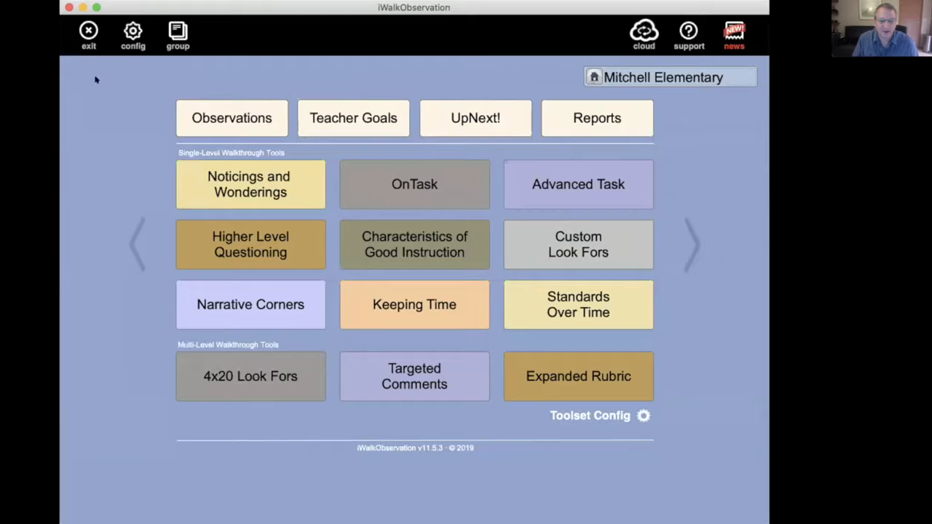
Step: Start a Noticings and Wonderings observation for the sixth teacher in the teacher list
{"action": "left_click", "coordinate": [275, 183]}
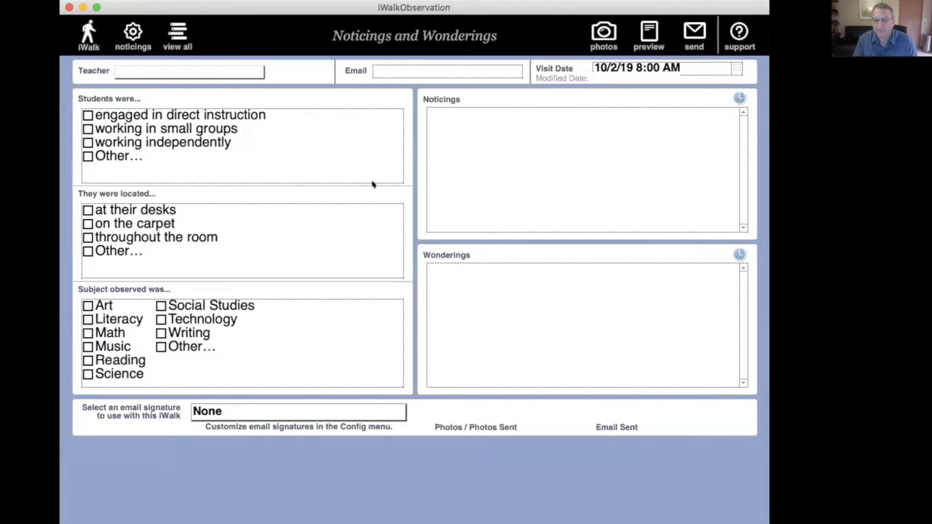
{"action": "left_click", "coordinate": [243, 72]}
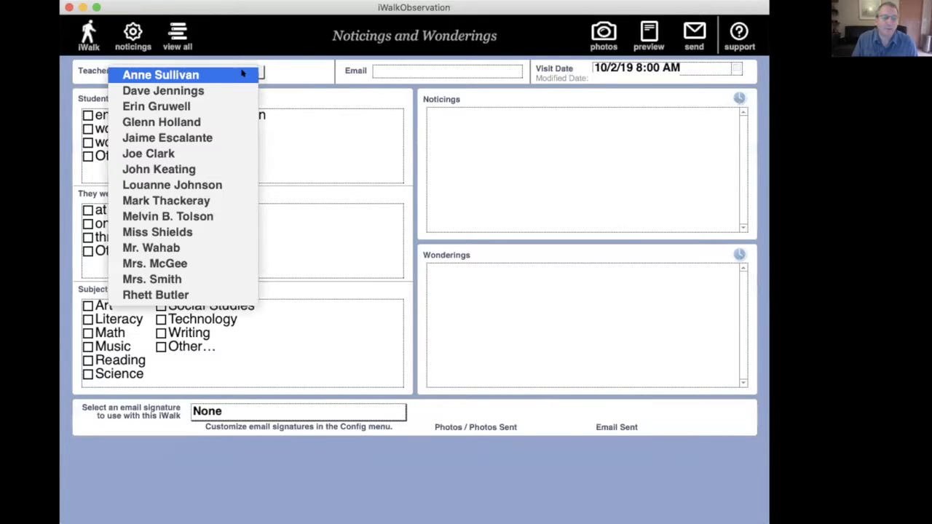
{"action": "left_click", "coordinate": [226, 155]}
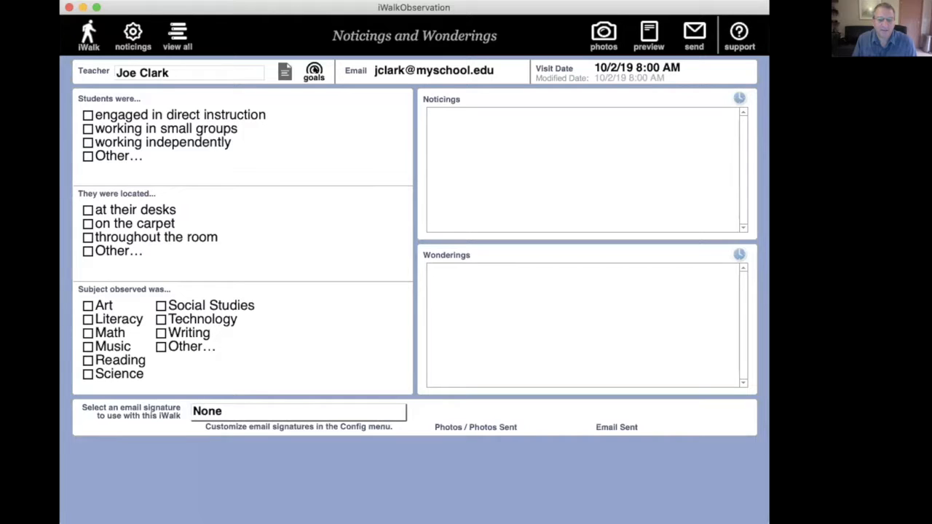
Step: Review the teacher's goal statements from within the observation, close them, and return to the main screen
{"action": "left_click", "coordinate": [313, 70]}
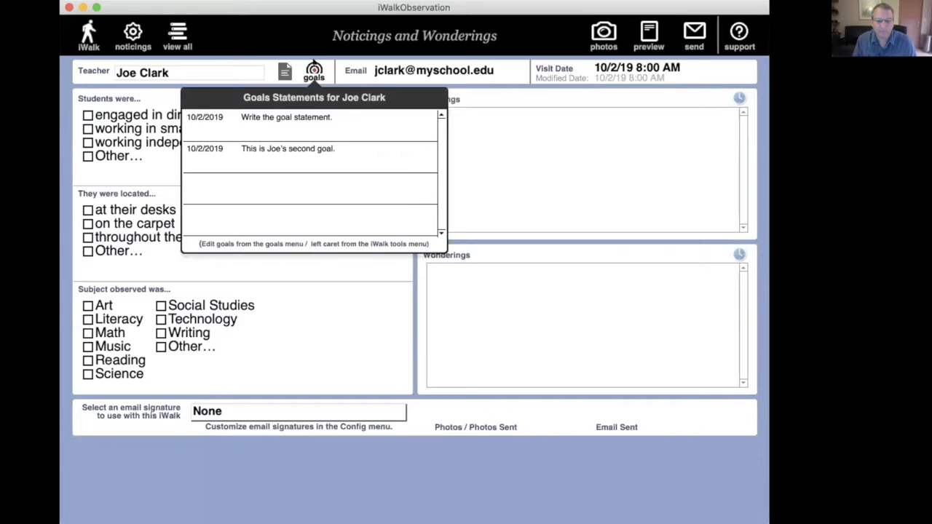
{"action": "left_click", "coordinate": [312, 61]}
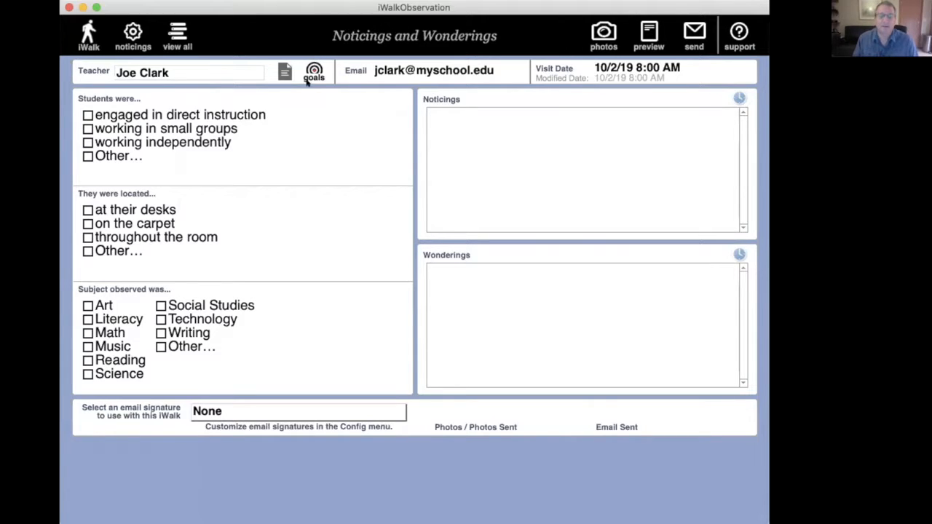
{"action": "left_click", "coordinate": [307, 70]}
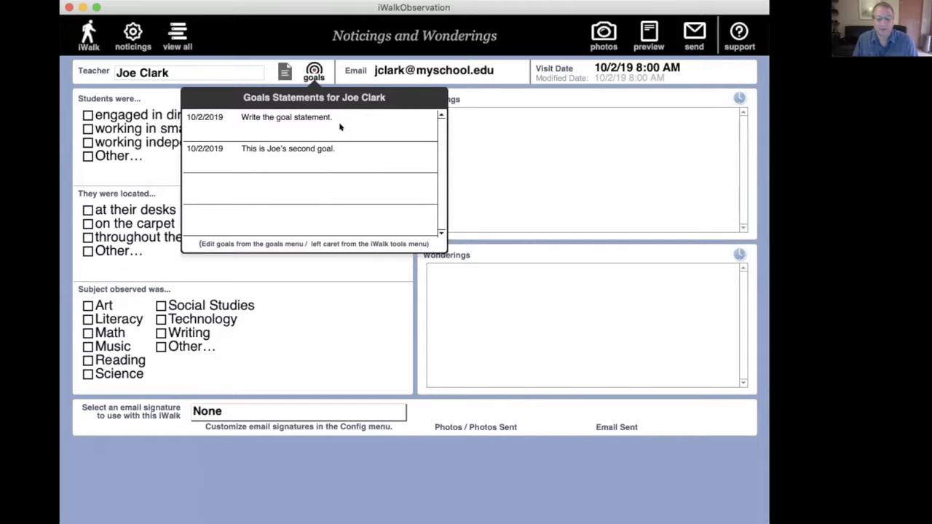
{"action": "left_click", "coordinate": [524, 140]}
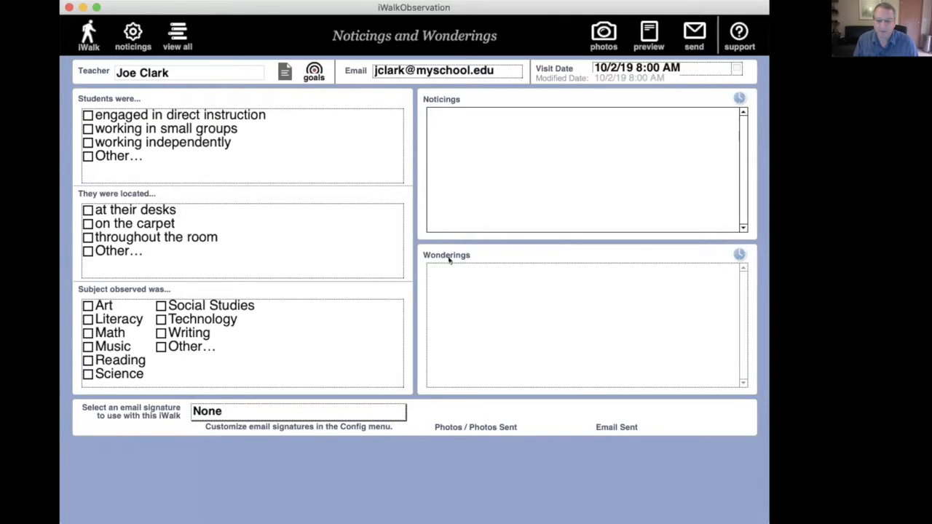
{"action": "left_click", "coordinate": [88, 33]}
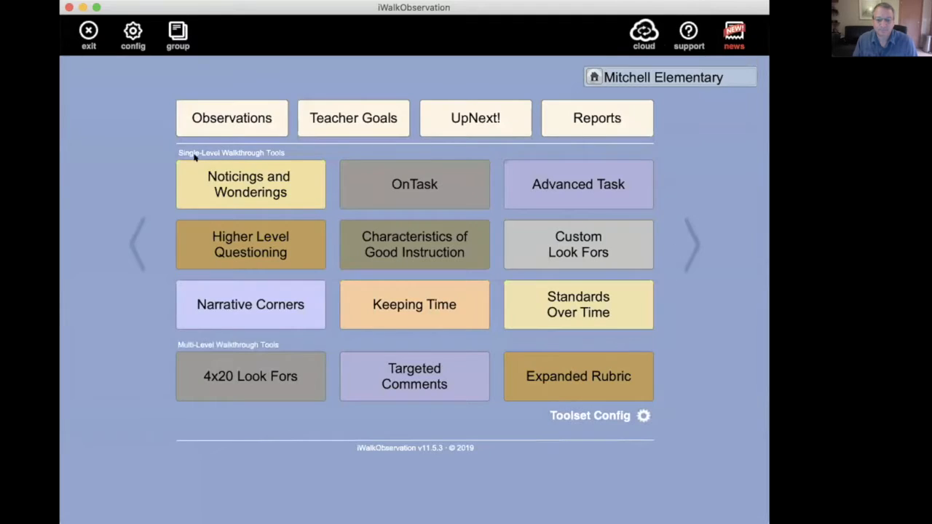
Step: Open the teacher's "Write the goal statement." goal from Teacher Goals and add a progress note reading "meeting - progres"
{"action": "left_click", "coordinate": [330, 131]}
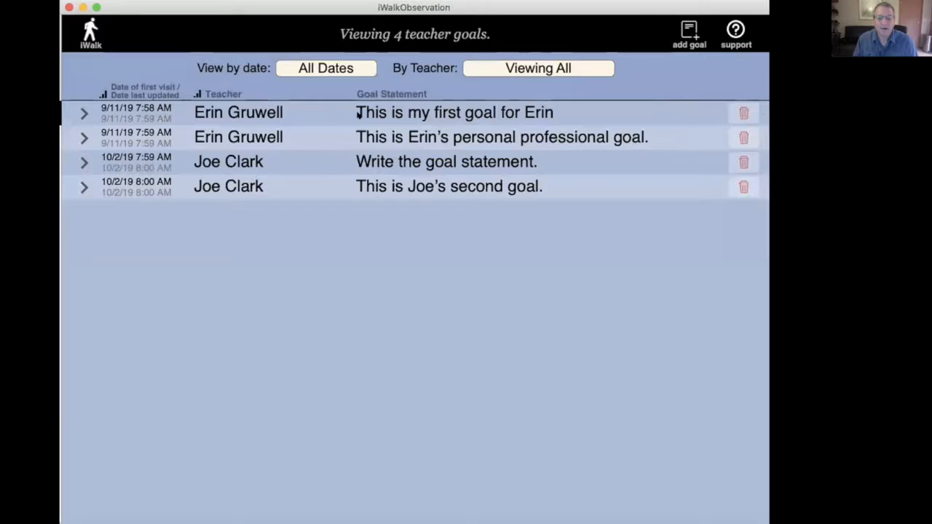
{"action": "left_click", "coordinate": [248, 184]}
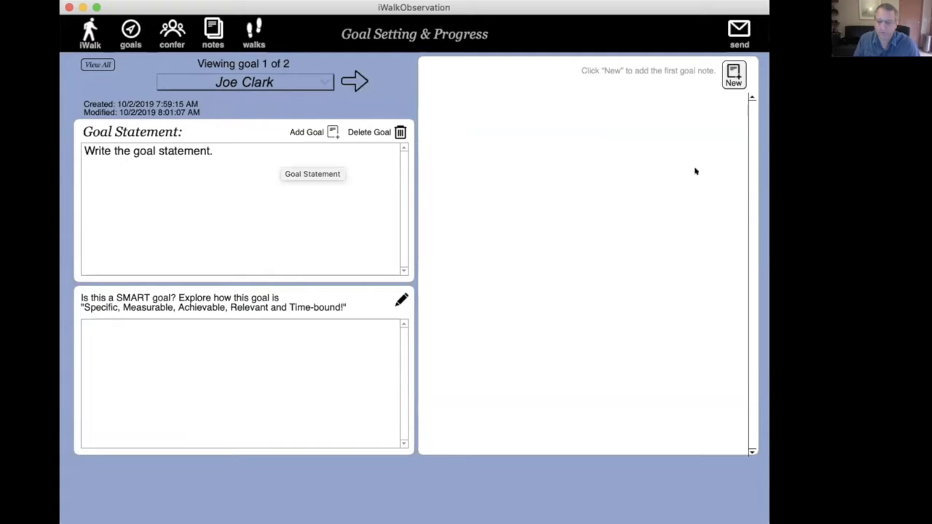
{"action": "left_click", "coordinate": [731, 73]}
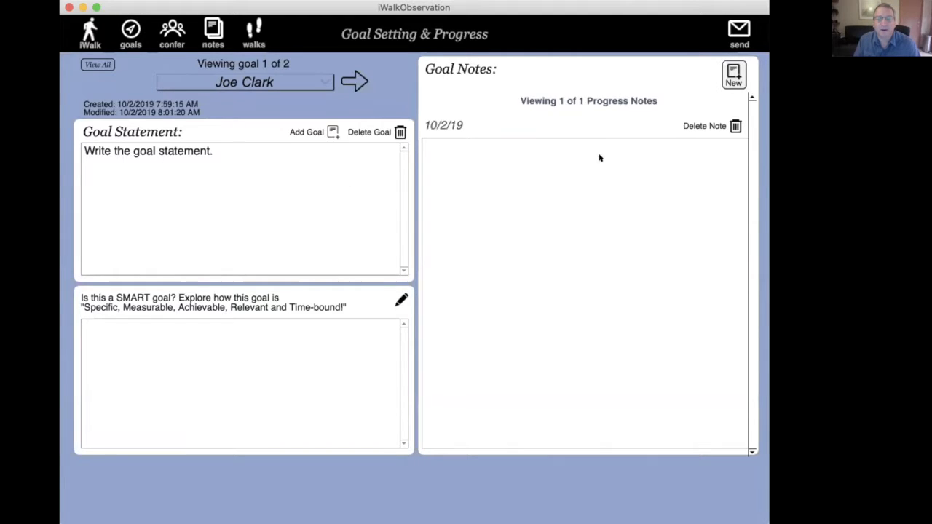
{"action": "left_click", "coordinate": [480, 175]}
{"action": "type", "text": "meeting - progres"}
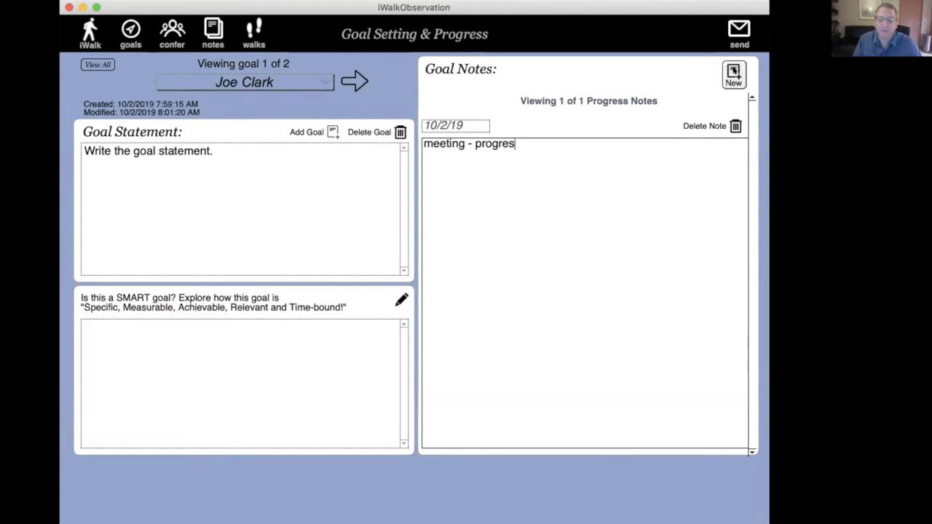
Step: Add another progress note to the same goal and enter "second note" as its text
{"action": "left_click", "coordinate": [732, 74]}
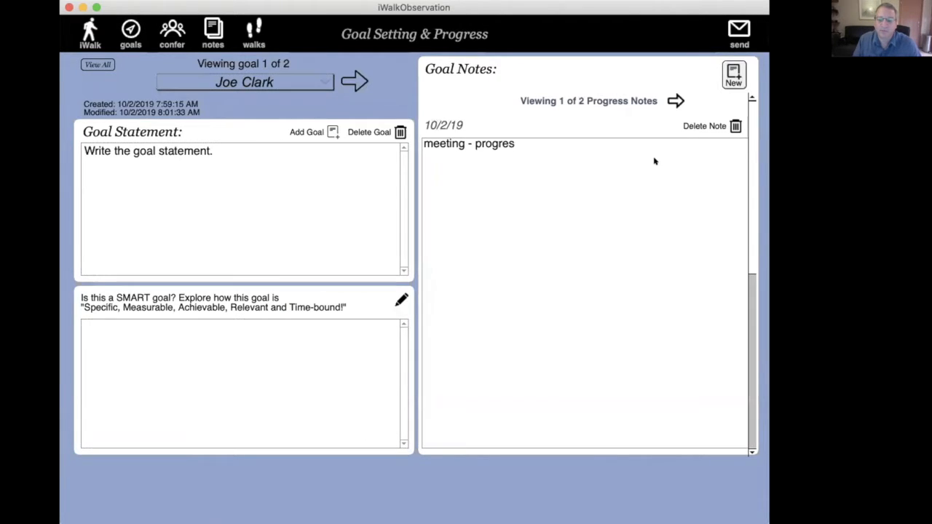
{"action": "left_click", "coordinate": [675, 101]}
{"action": "left_click", "coordinate": [598, 179]}
{"action": "type", "text": "seon"}
{"action": "key", "text": "BackSpace"}
{"action": "key", "text": "BackSpace"}
{"action": "type", "text": "cond"}
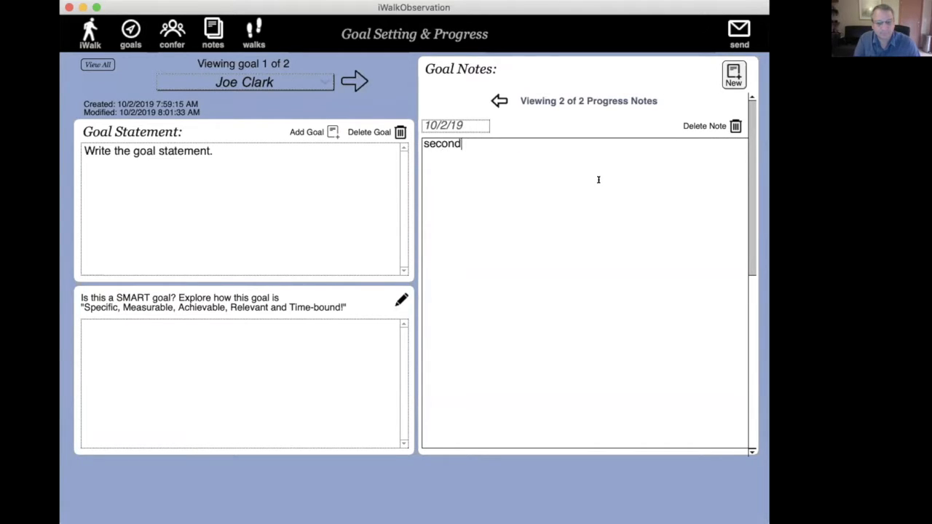
{"action": "type", "text": " note"}
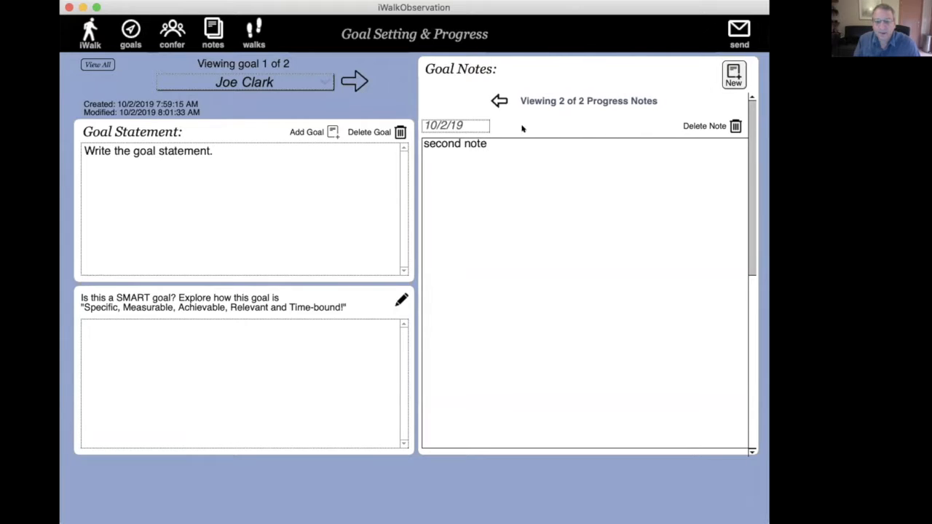